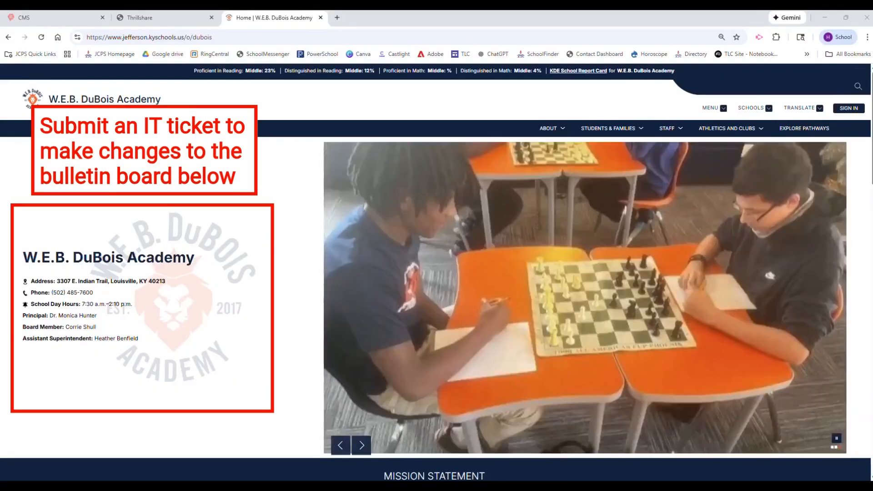
- Review the W.E.B. DuBois Academy live homepage from the mission statement through the photo section to the footer
scroll(436, 273, down, 5)
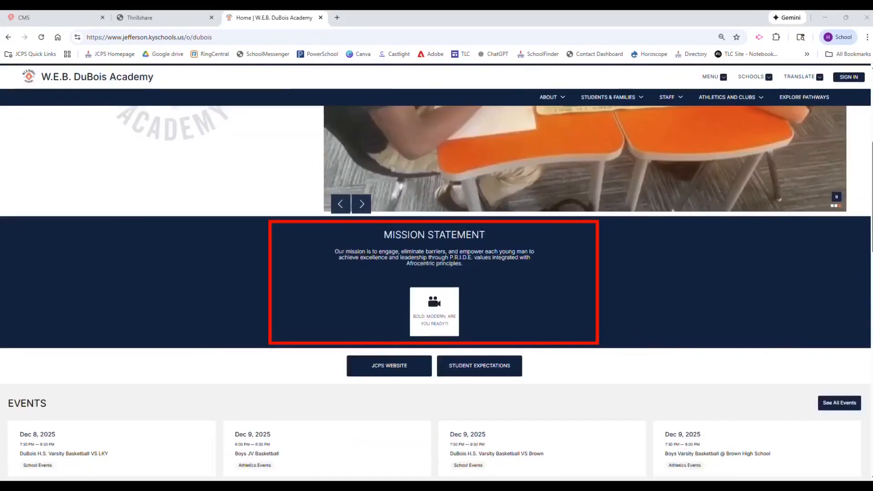
scroll(435, 293, down, 1)
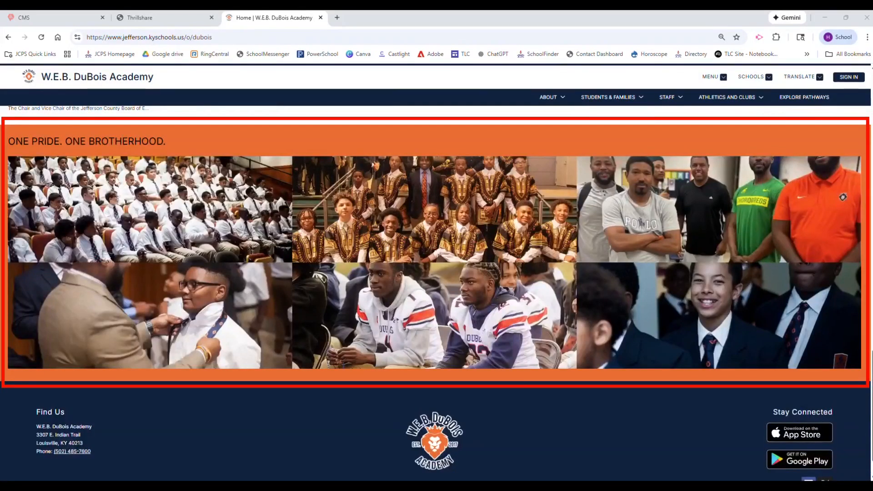
scroll(437, 293, down, 1)
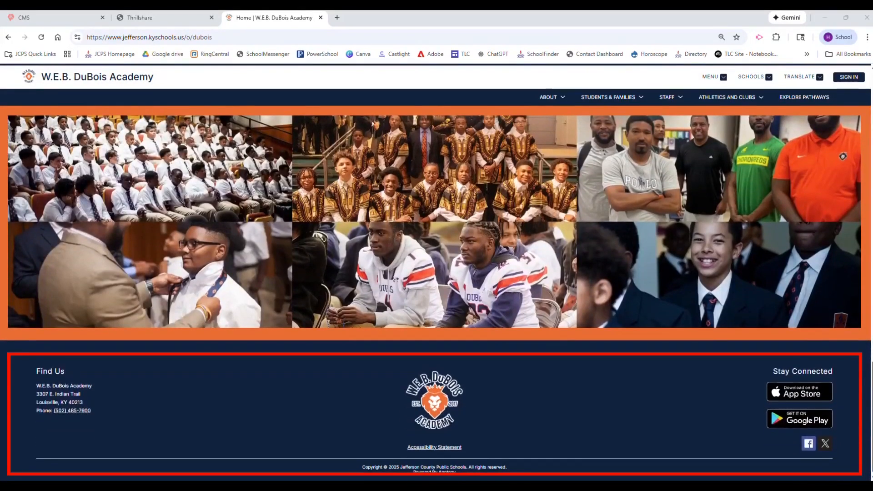
scroll(437, 293, up, 15)
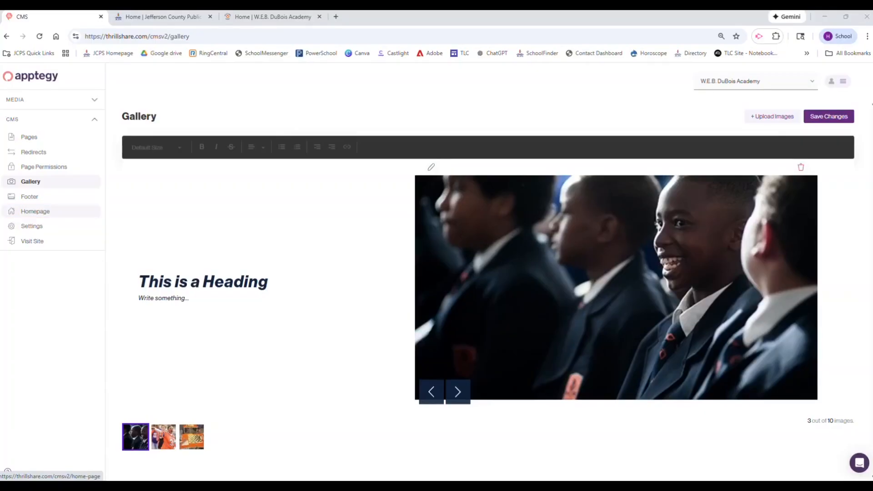
- Open the homepage editor in the CMS and compare its proficiency statistics bar with the one on the live school site
click(36, 211)
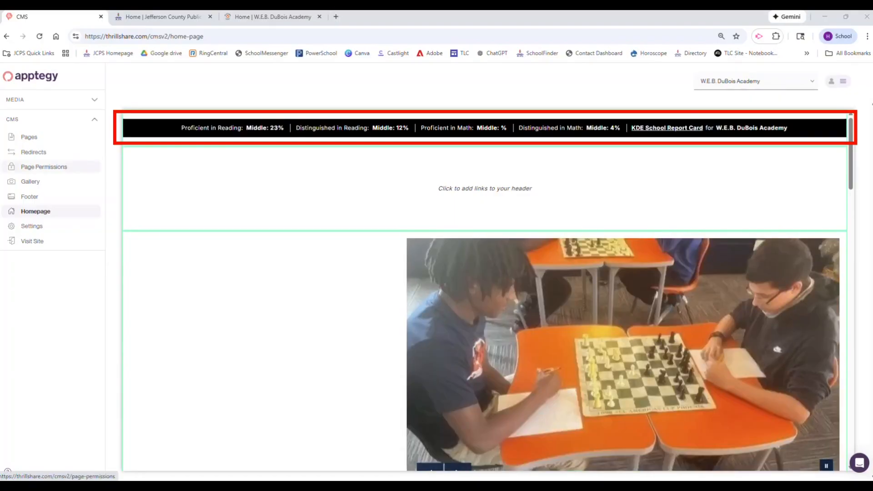
click(273, 17)
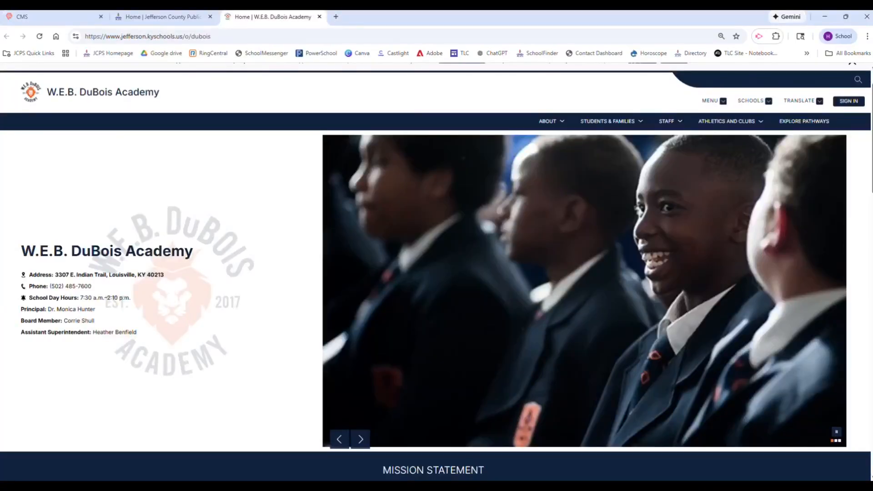
scroll(437, 273, up, 1)
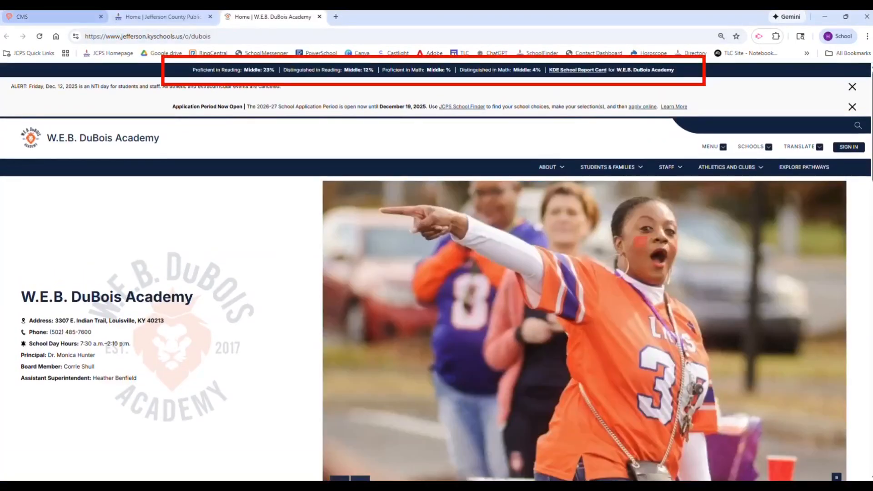
click(54, 16)
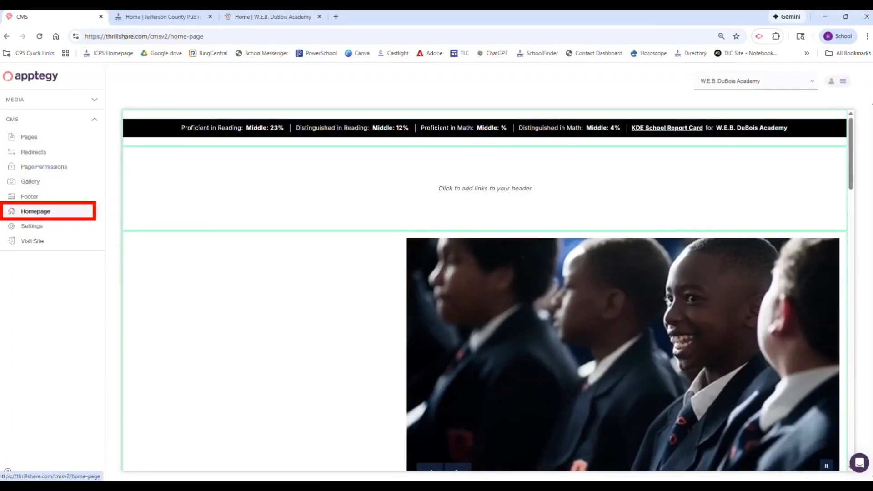
- Inspect the proficiency statistics component, including its Proficient in Reading value and KDE School Report Card link, and return to the homepage editor
mouse_move(484, 128)
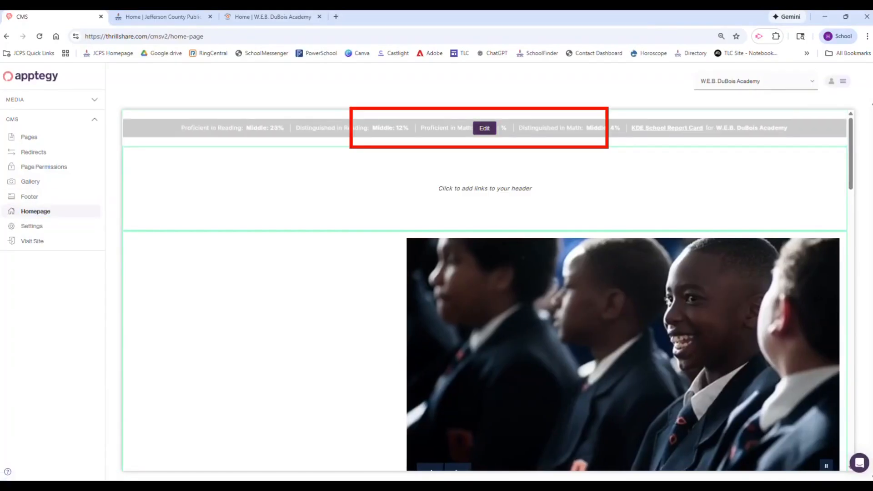
click(484, 129)
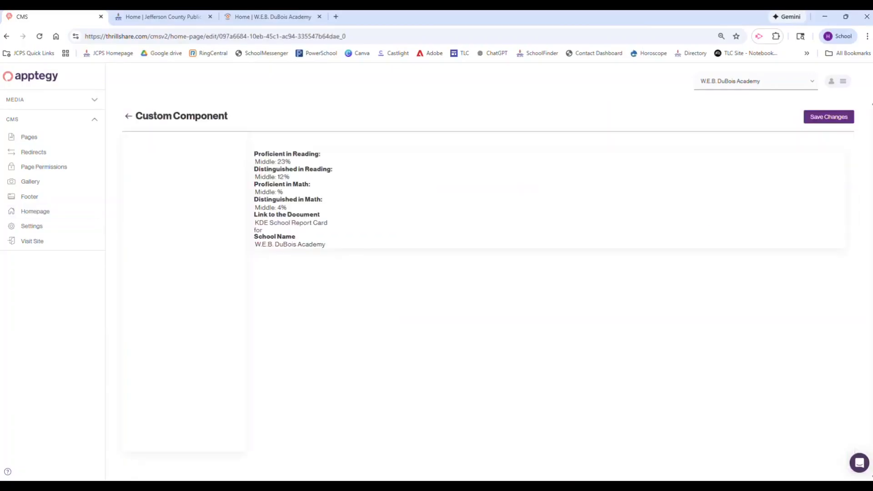
drag(292, 161, 255, 162)
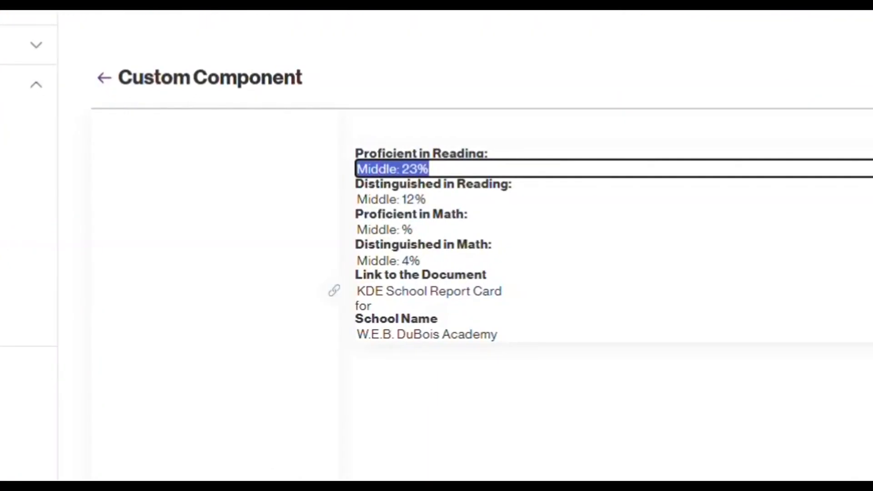
click(335, 290)
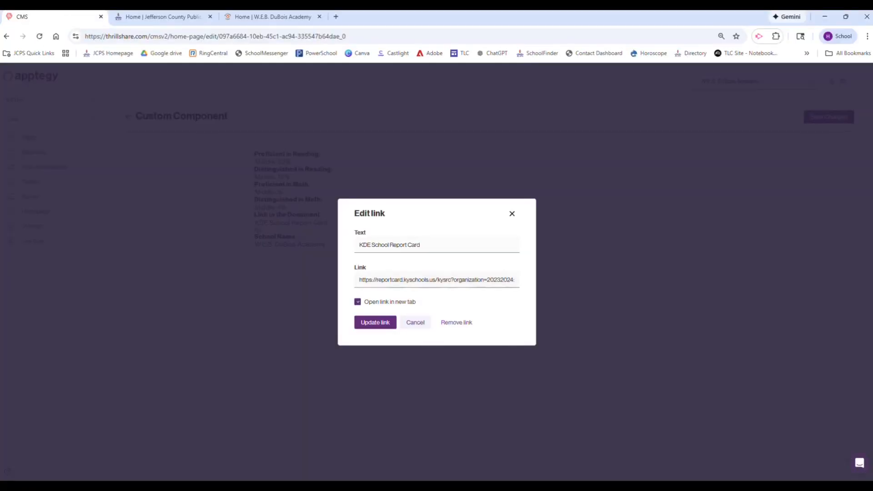
key(Escape)
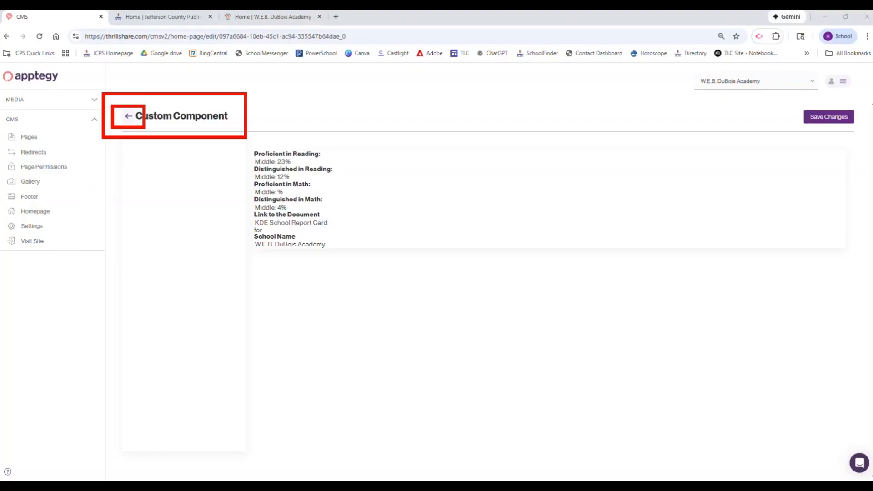
click(128, 117)
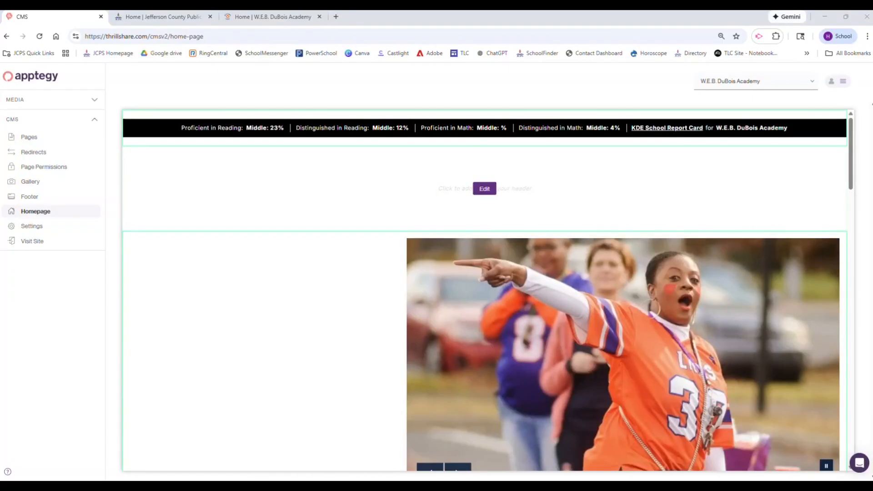
- Try to add a header link named District Calendar that opens in a new tab
click(273, 17)
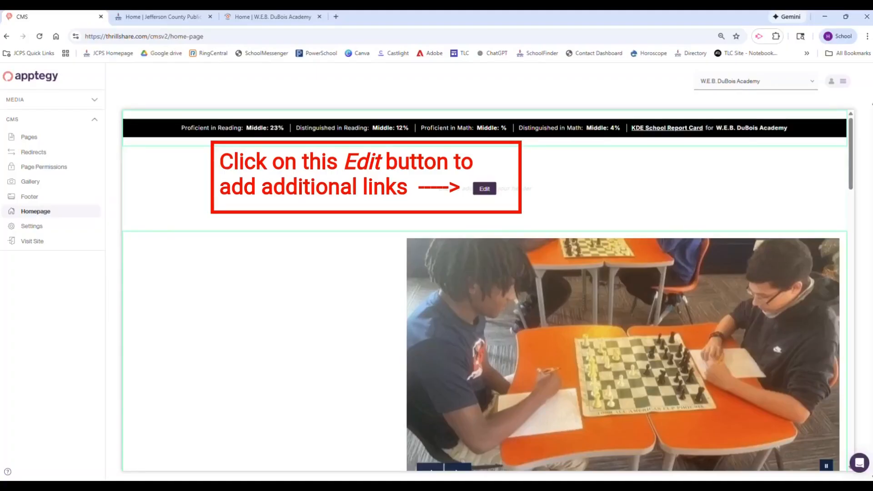
click(485, 189)
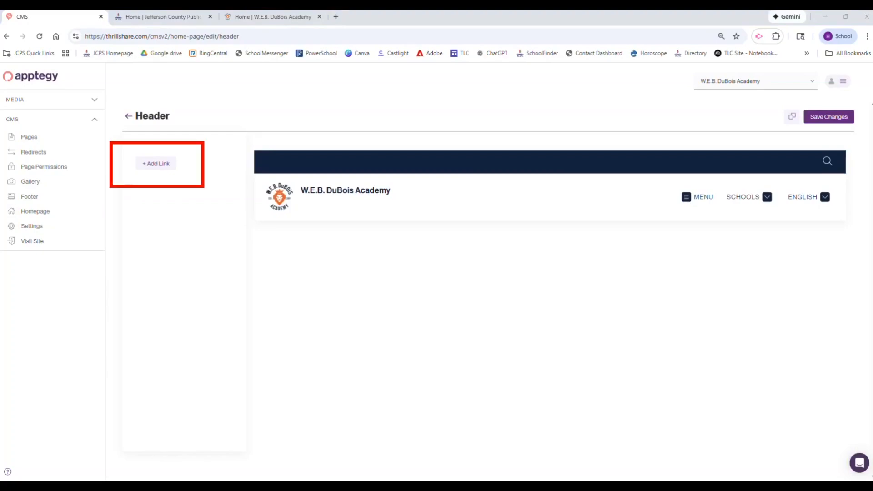
click(156, 164)
text(District)
text( Calendar)
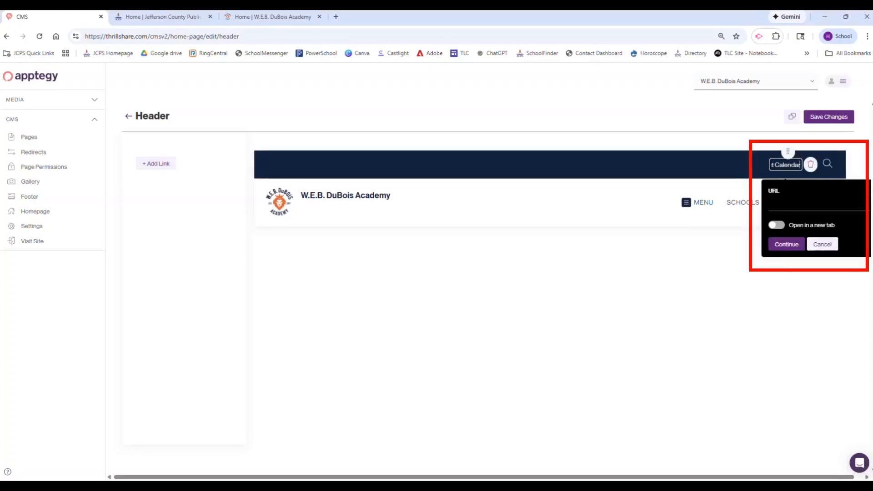
click(776, 226)
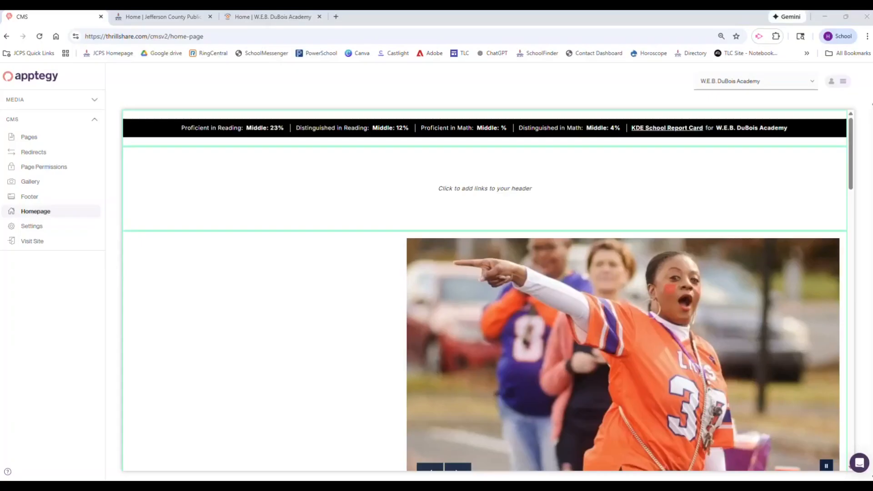
- Open the homepage gallery for editing and upload the Apptegy banner image with alt text
scroll(485, 290, down, 1)
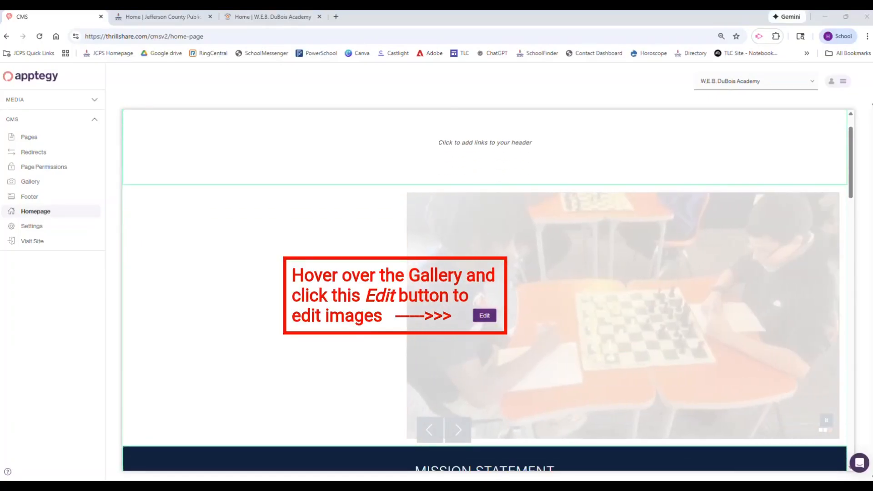
click(484, 315)
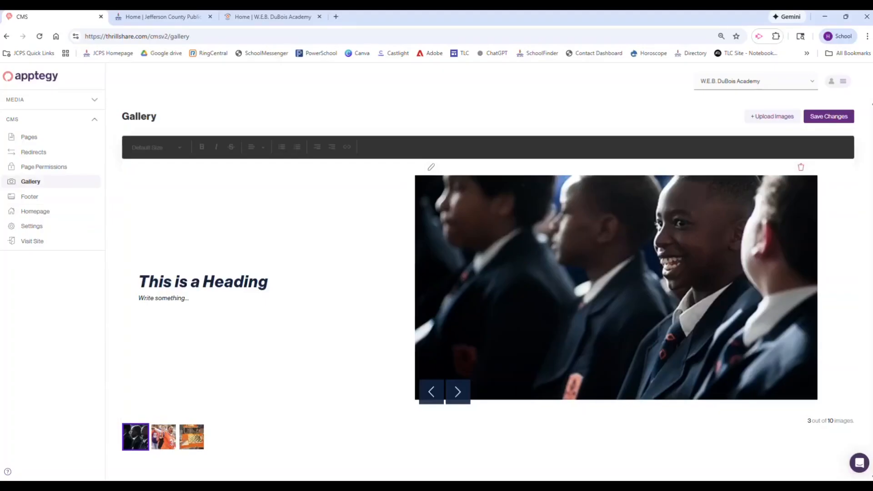
click(203, 281)
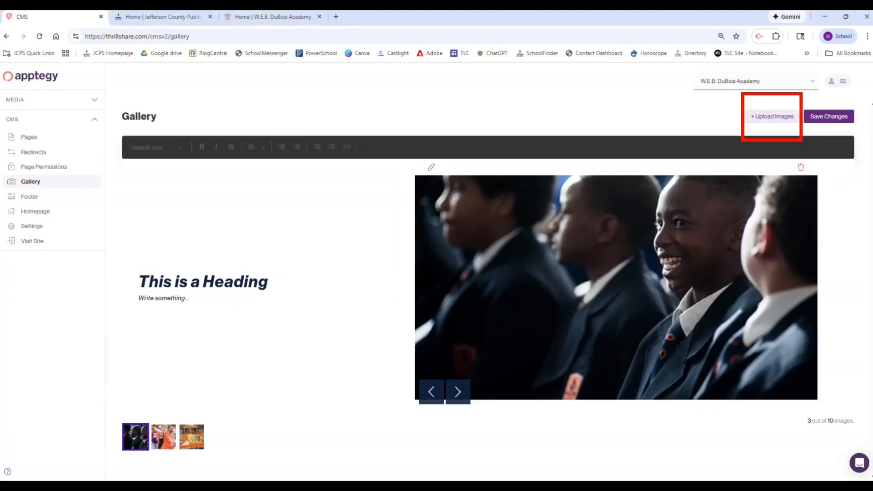
click(773, 116)
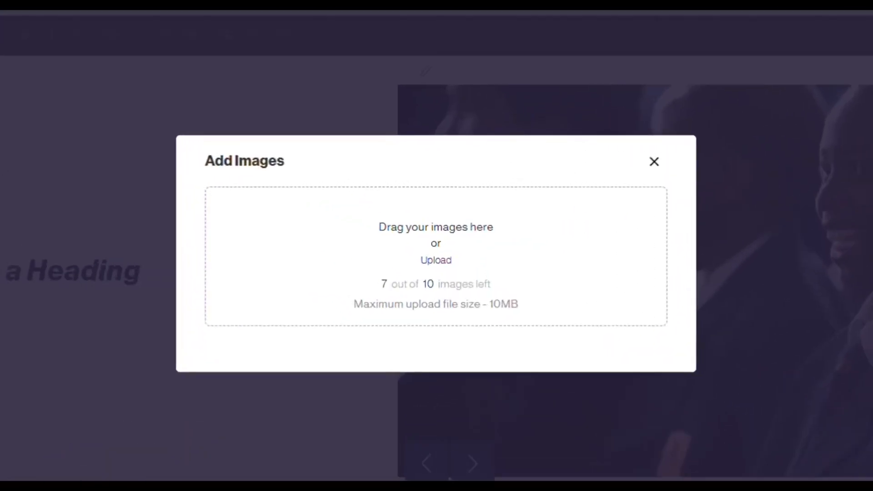
click(436, 260)
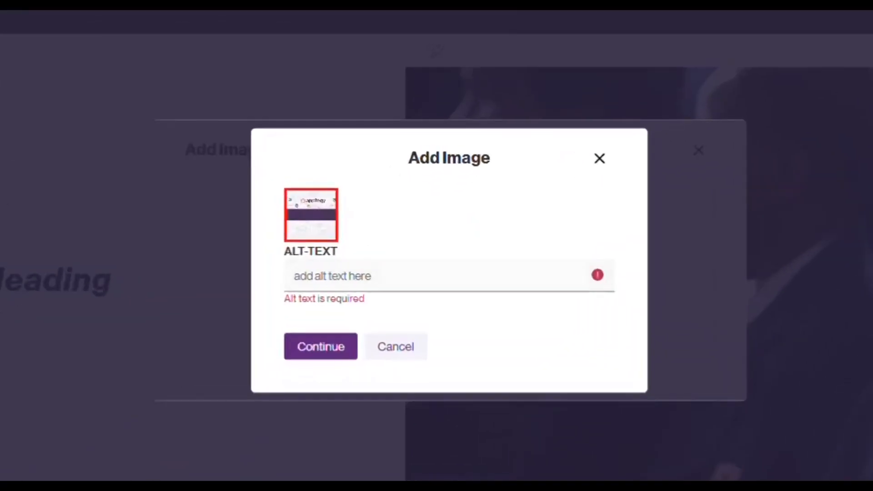
click(357, 277)
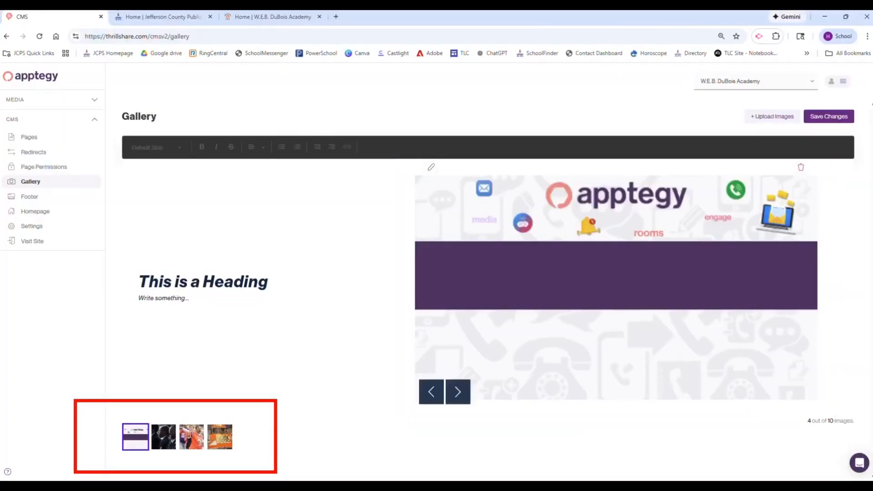
- Move the Apptegy banner to second place in the gallery order and return to the homepage editor, discarding the unsaved changes
drag(135, 437, 169, 438)
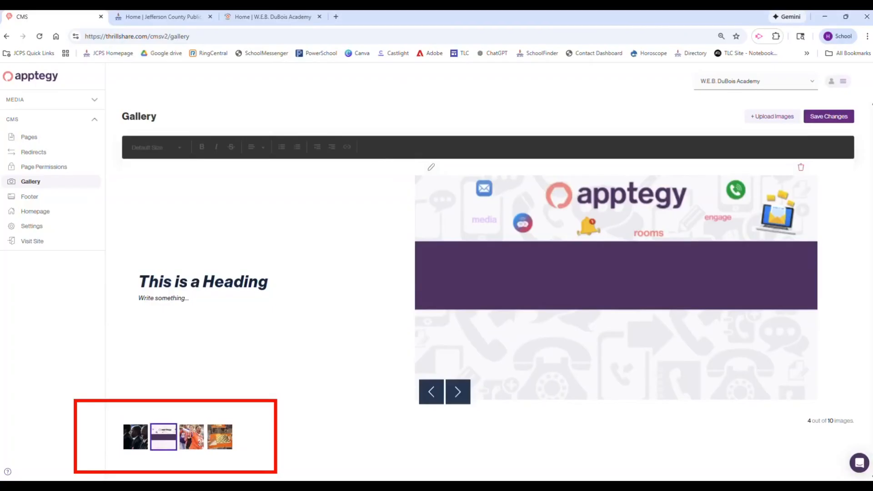
click(192, 437)
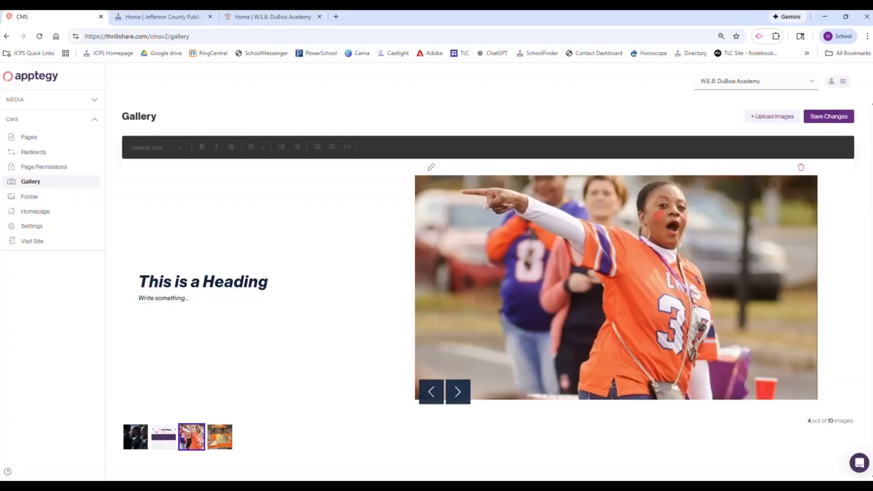
click(220, 437)
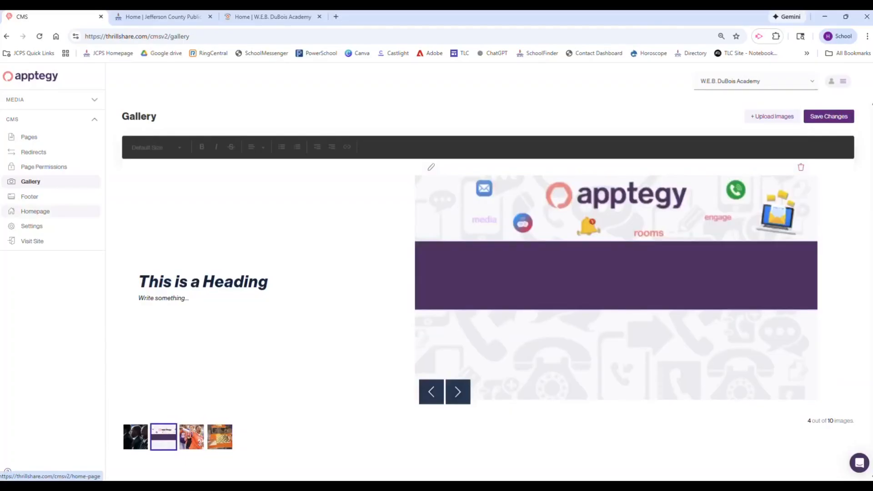
click(35, 212)
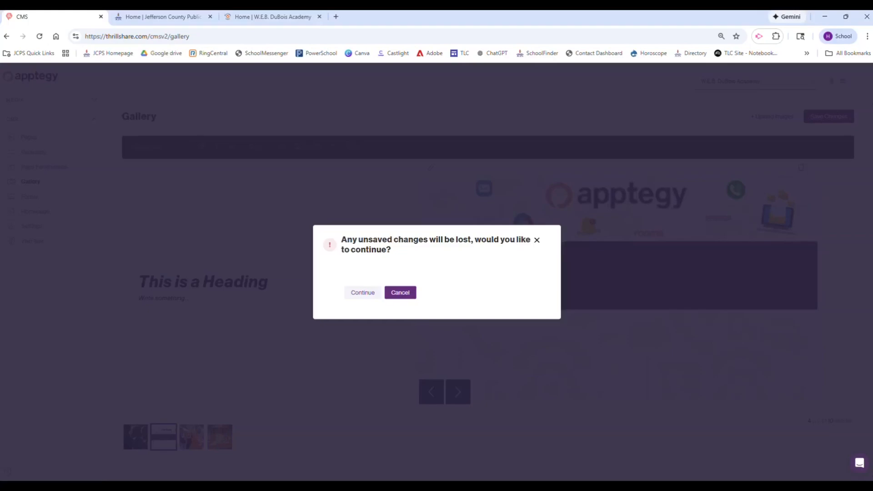
click(362, 293)
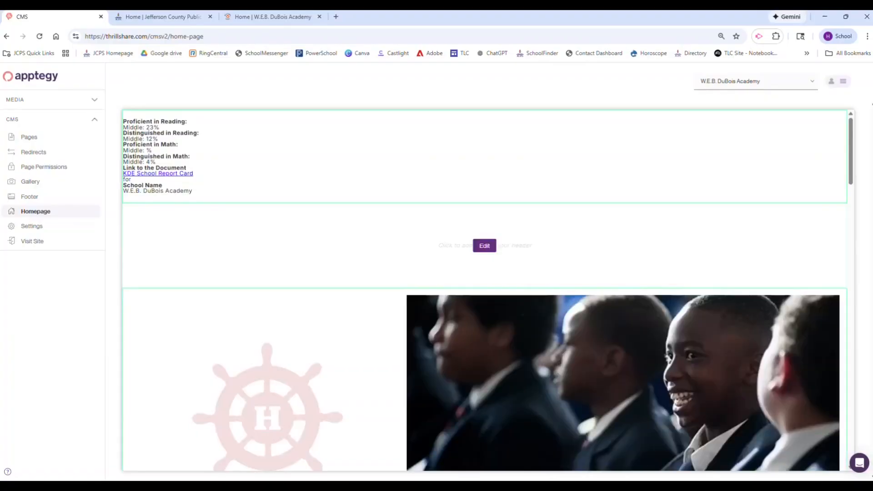
- Locate the Mission Statement section in the homepage editor and compare it with the same section on the live site
scroll(484, 246, down, 10)
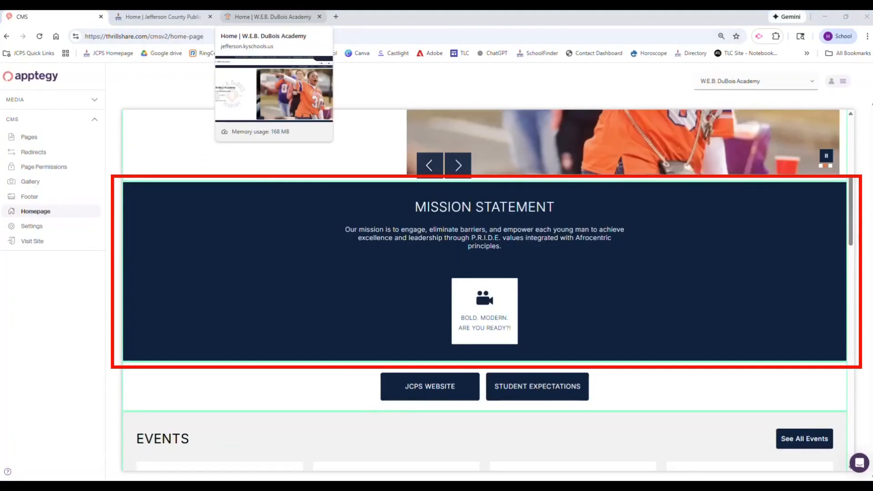
click(273, 17)
scroll(437, 291, down, 5)
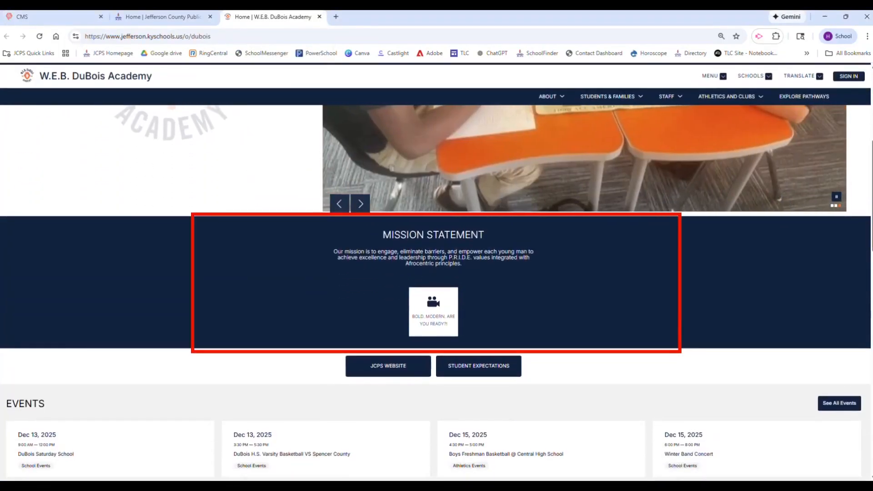
click(55, 17)
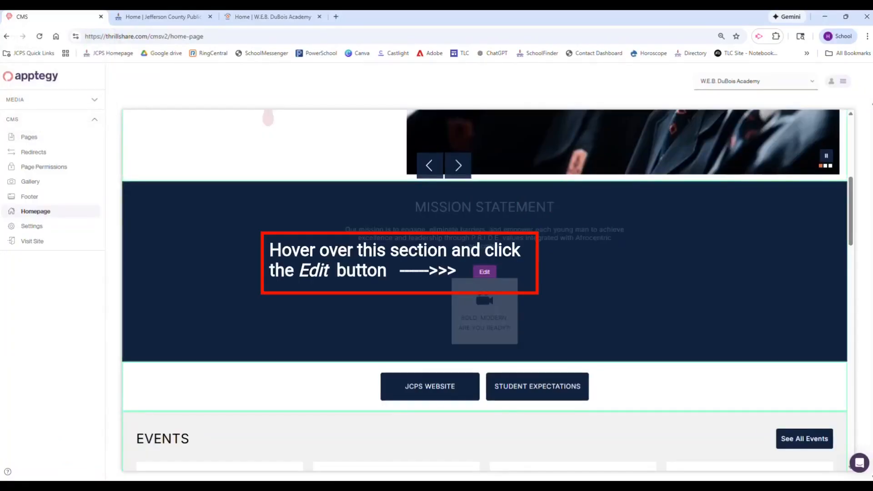
- Open the homepage's Mission Statement section for editing and select its whole body paragraph
click(484, 271)
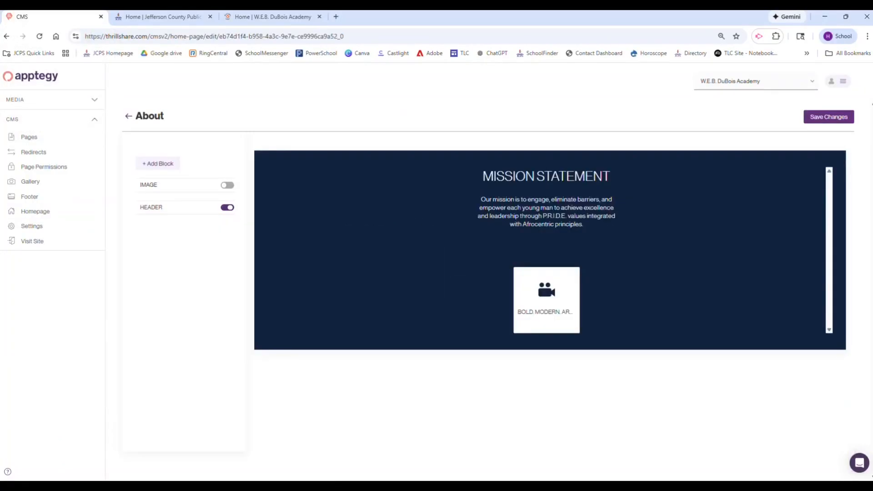
click(535, 177)
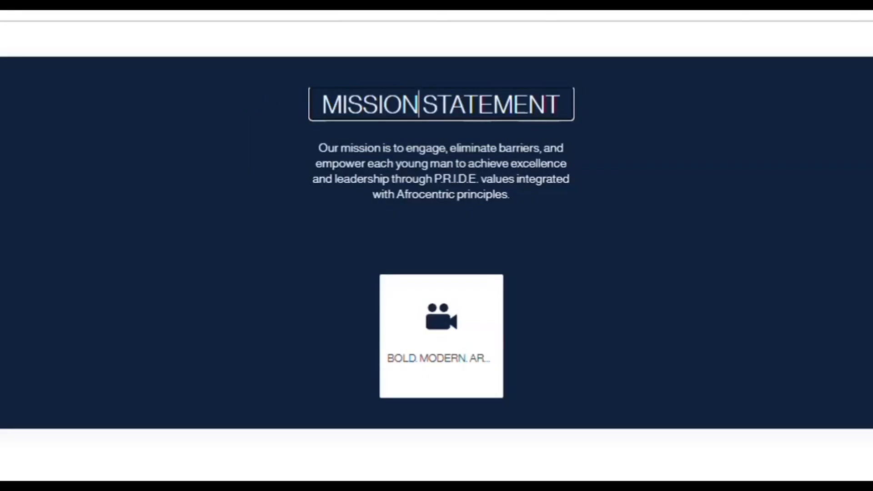
click(477, 194)
drag(448, 194, 318, 148)
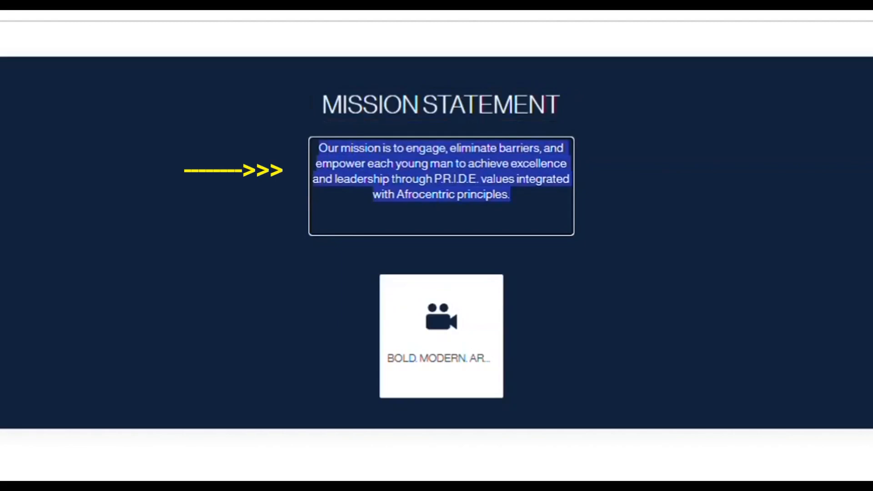
- Browse the replacement icons for the video camera block and close the icon picker without choosing one
mouse_move(441, 337)
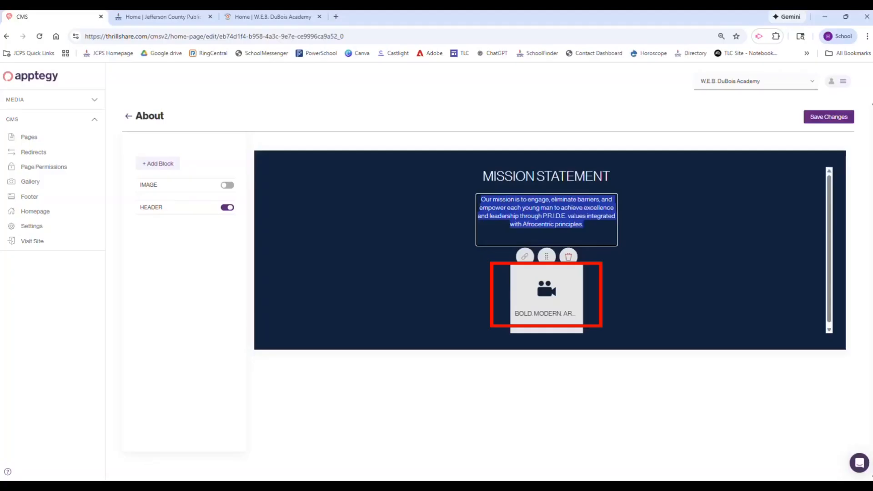
click(547, 289)
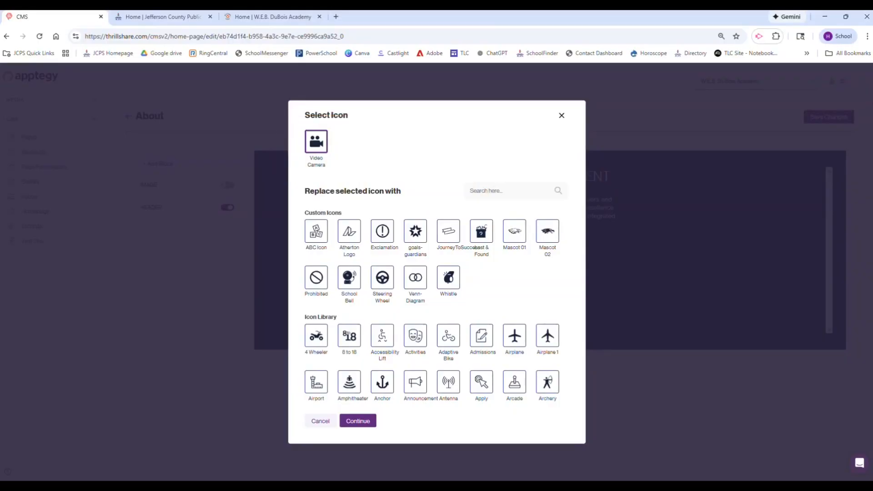
scroll(432, 305, down, 10)
scroll(432, 304, down, 2)
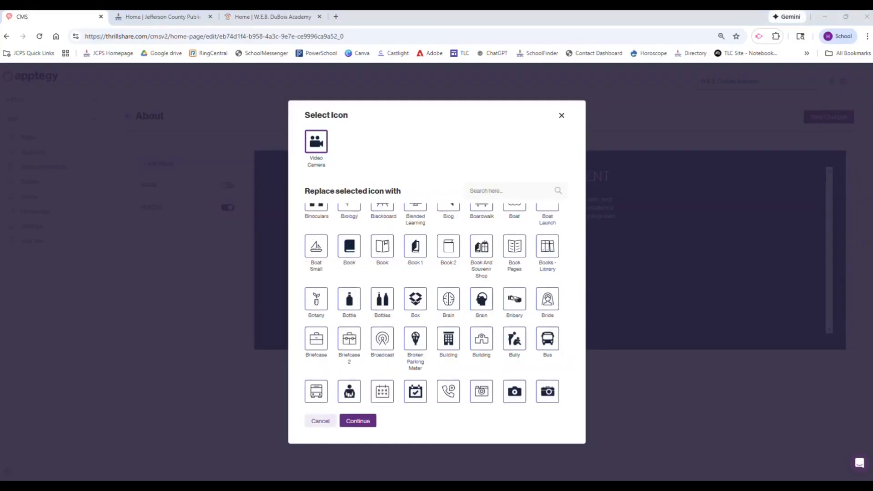
click(321, 421)
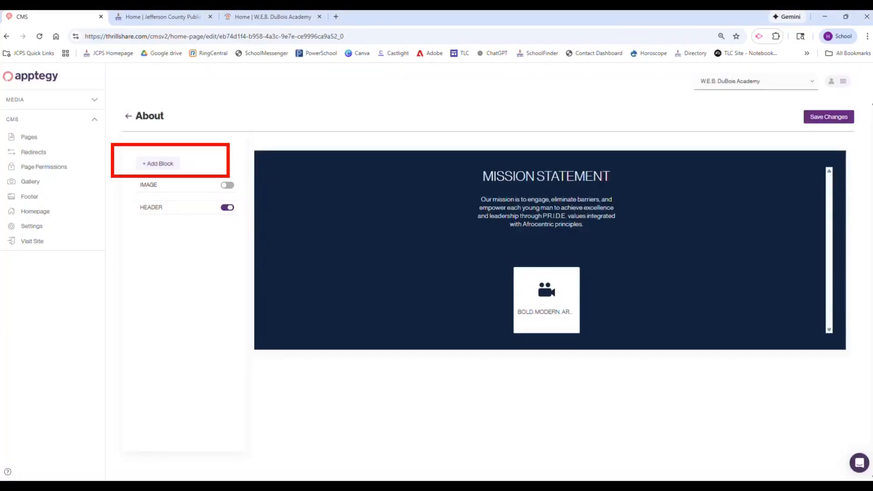
- Add a new block beside the video camera block and give it the Fast Food icon by searching for "food"
click(158, 164)
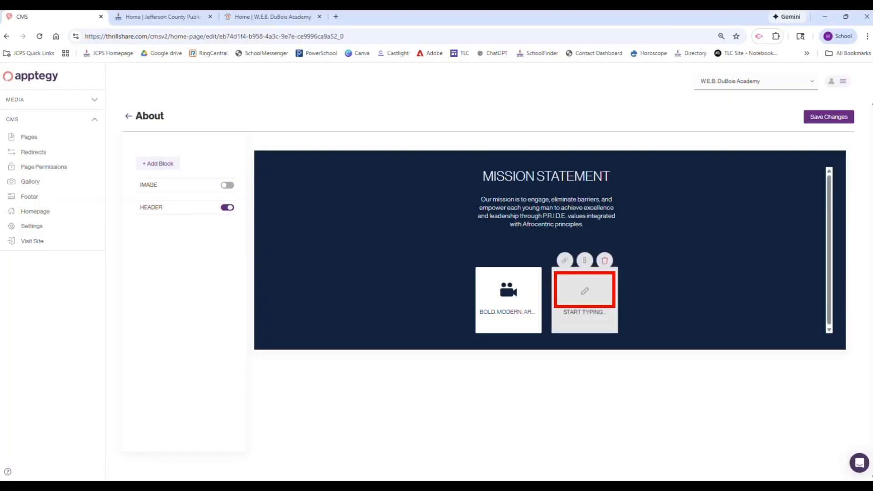
click(584, 291)
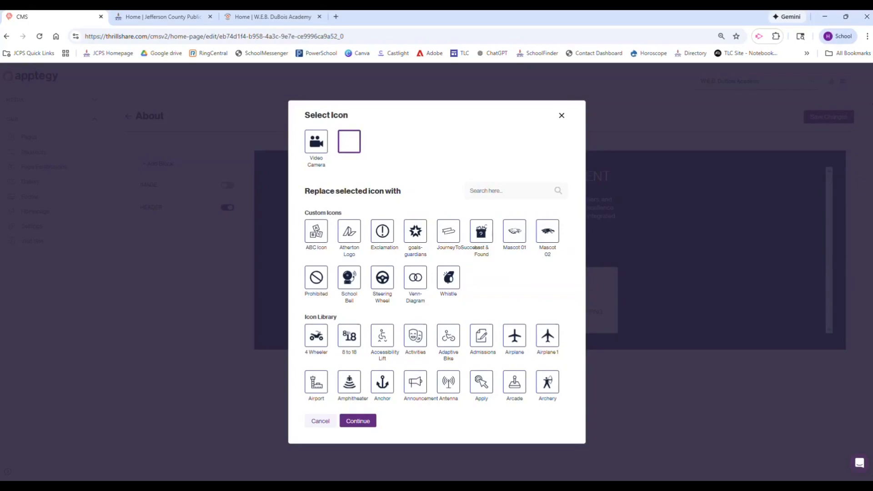
click(509, 191)
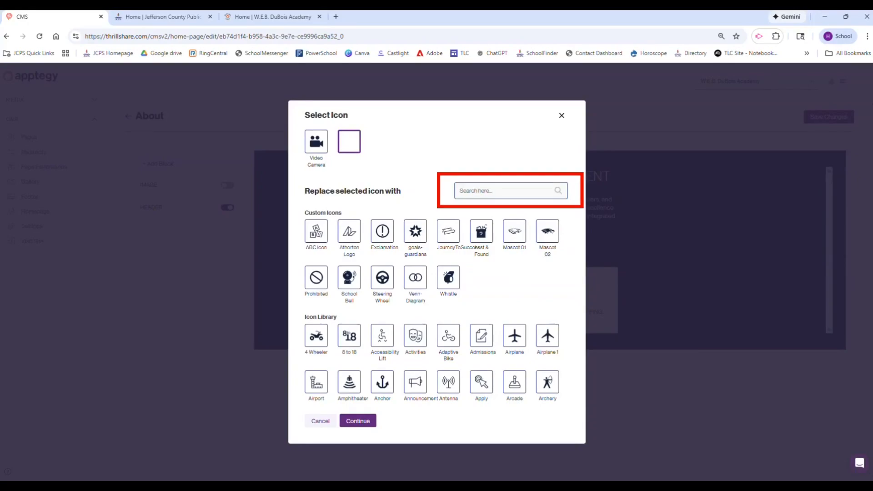
text(food)
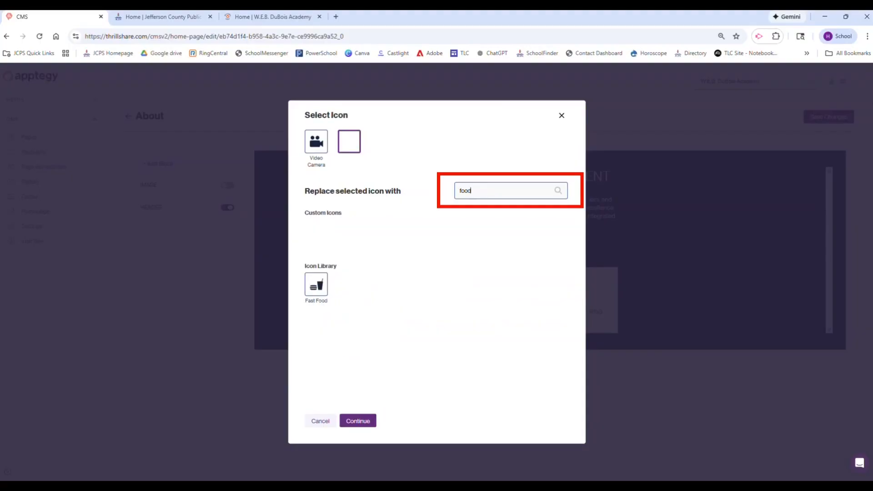
click(316, 285)
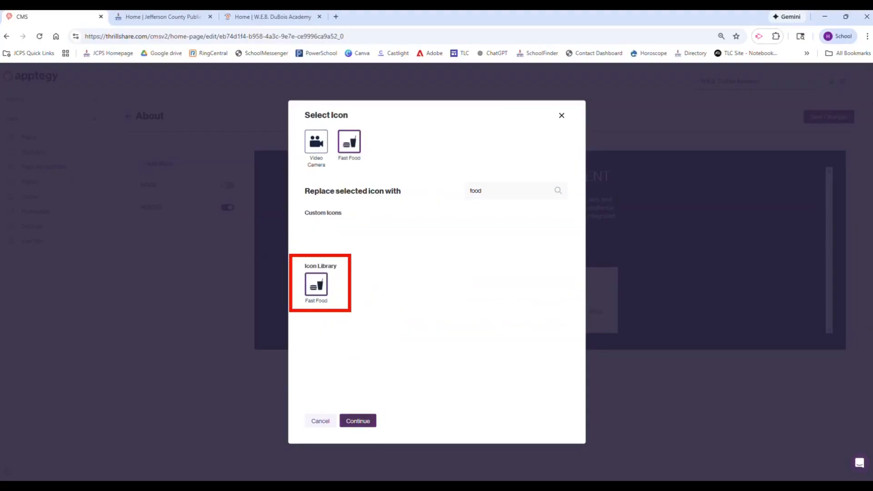
click(358, 421)
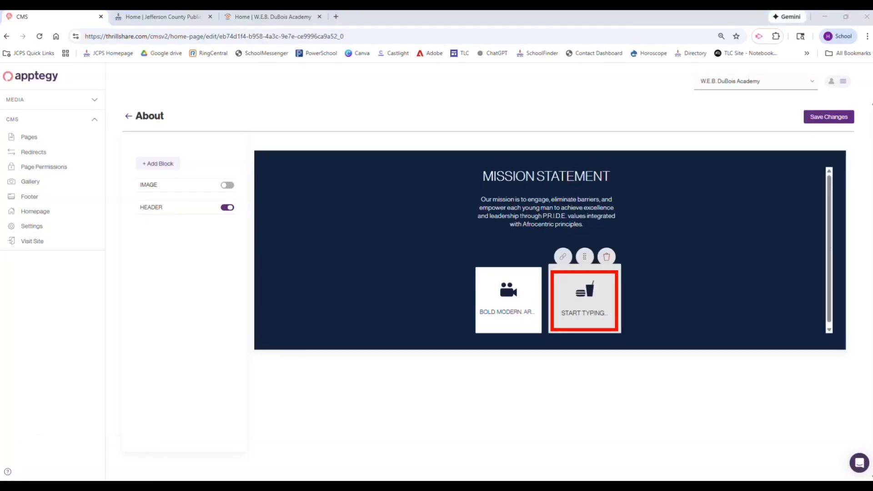
- Label the new block LUNCH and open its link settings
click(585, 313)
text(LUNCH)
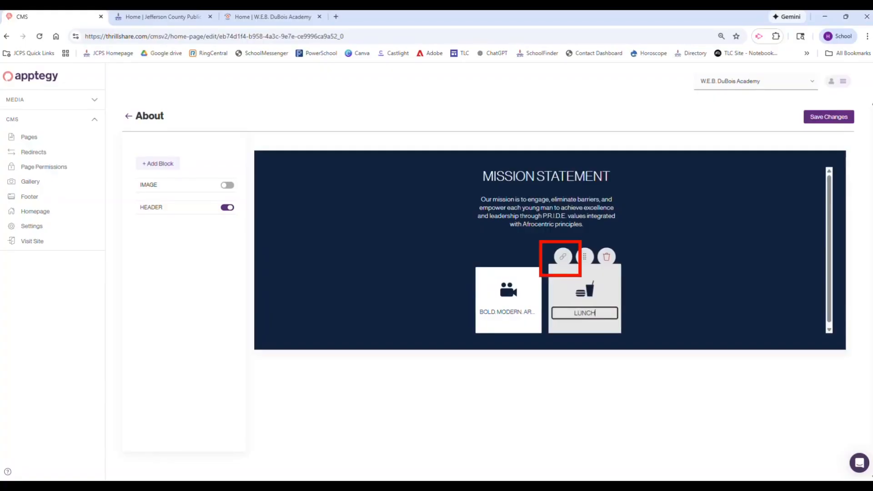
click(562, 257)
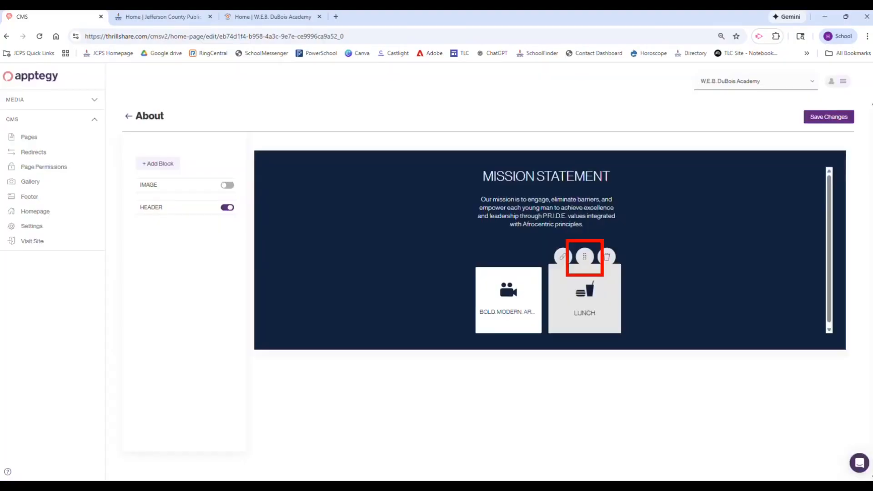
- Try to move the LUNCH block ahead of the video camera block, then delete it
drag(585, 256, 442, 265)
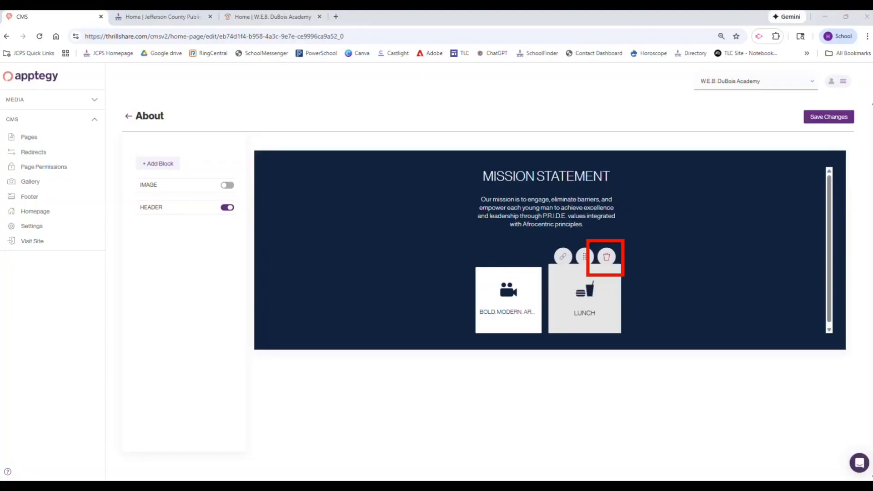
click(607, 257)
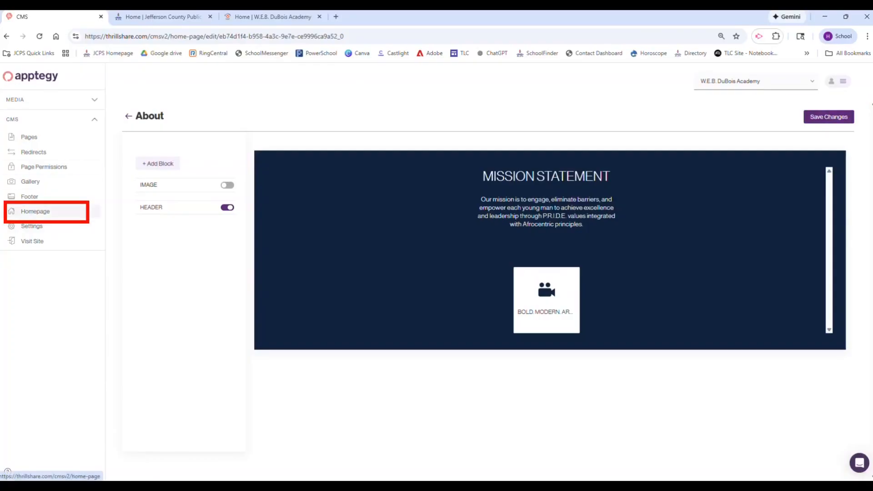
- Return to the homepage editor and open the button bar with JCPS Website and Student Expectations for editing
click(36, 212)
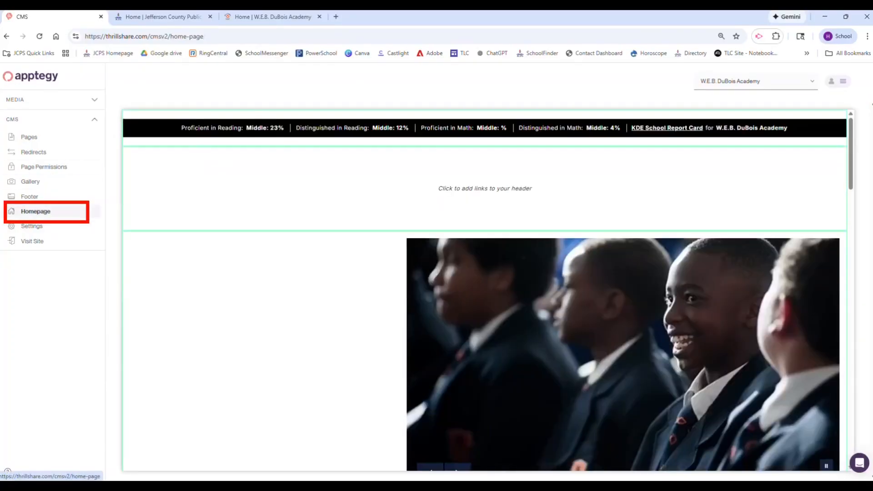
scroll(485, 350, down, 10)
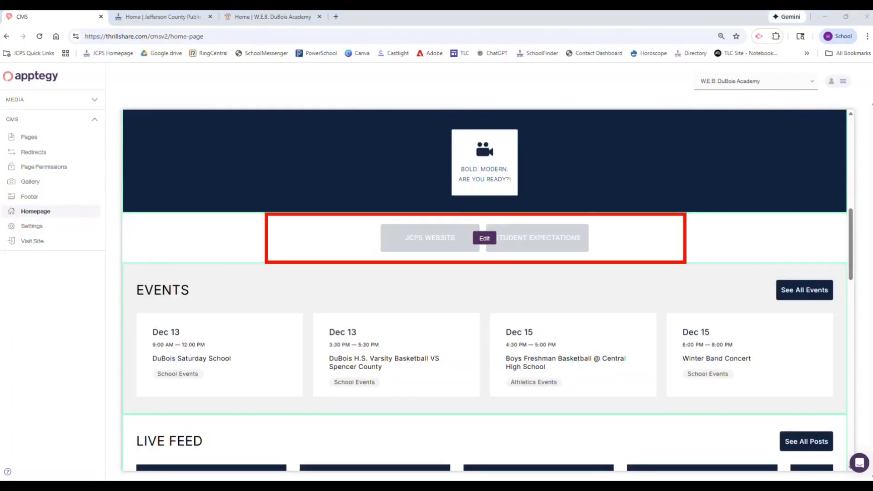
click(485, 239)
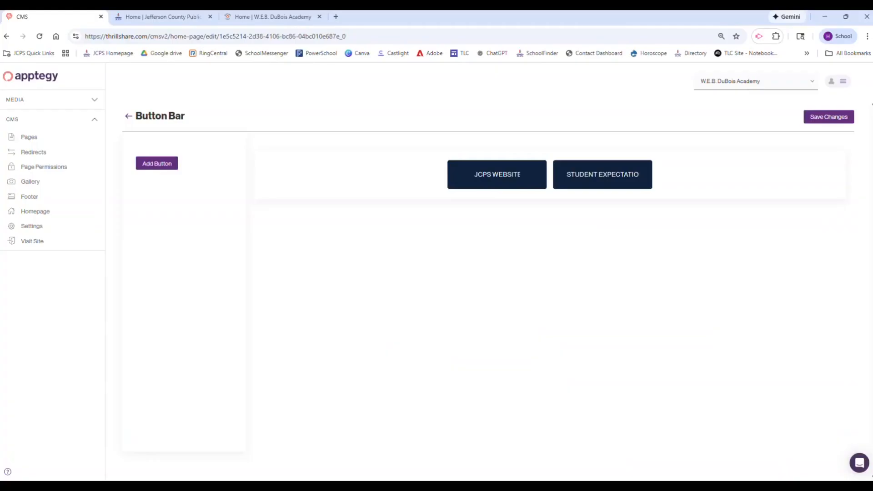
mouse_move(497, 178)
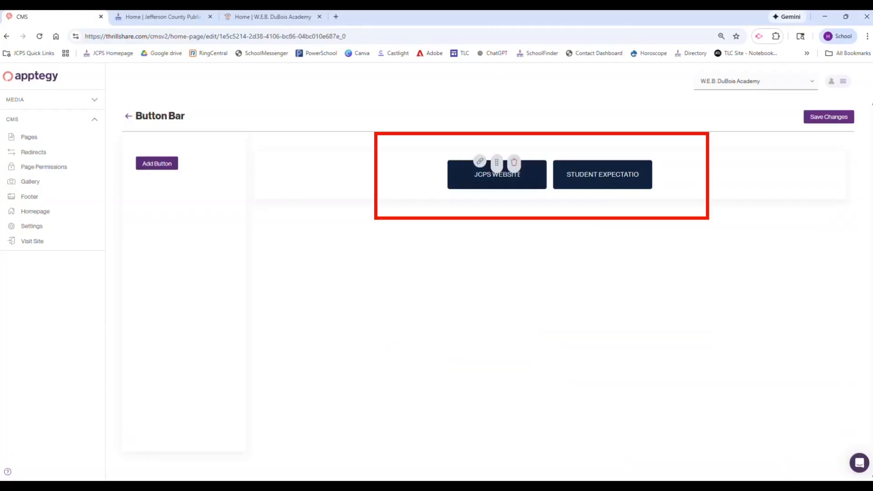
mouse_move(603, 178)
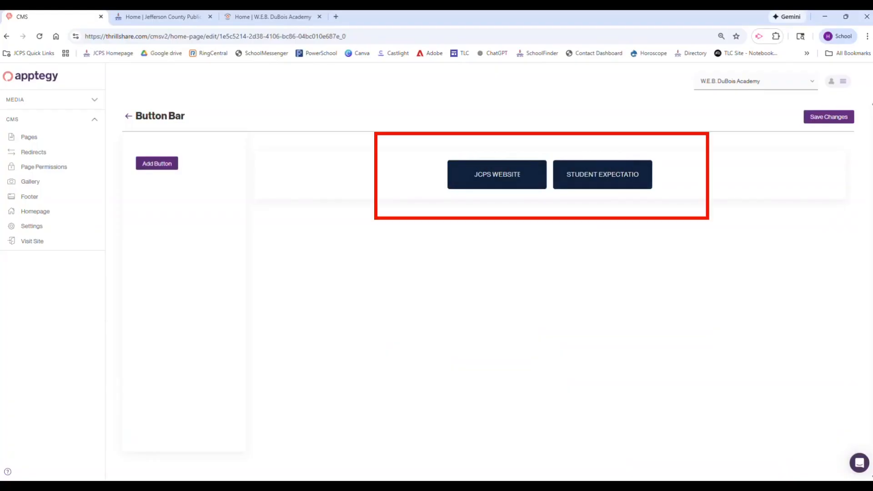
- Add a third button titled LUNCH to the button bar and create its link without entering an address
click(157, 164)
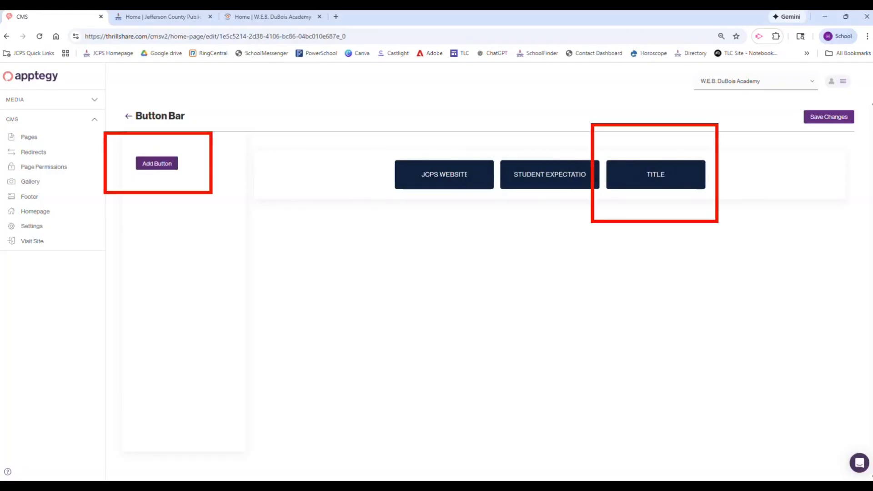
mouse_move(656, 177)
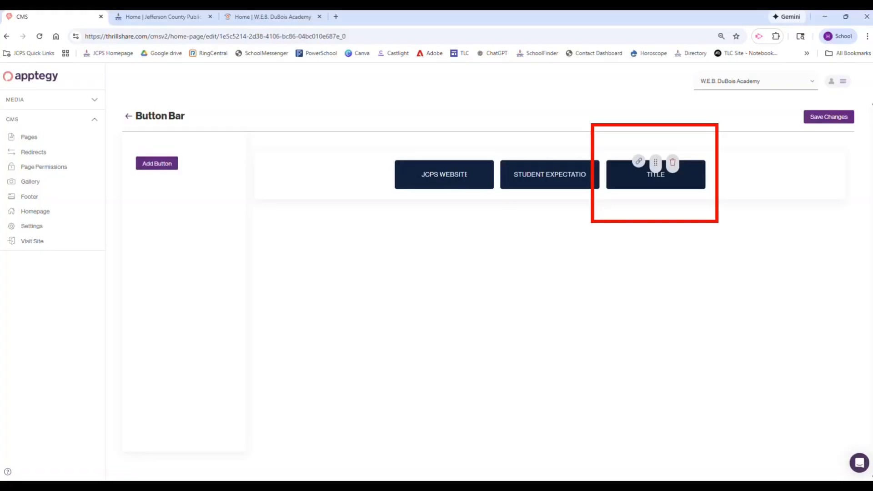
drag(665, 175, 651, 175)
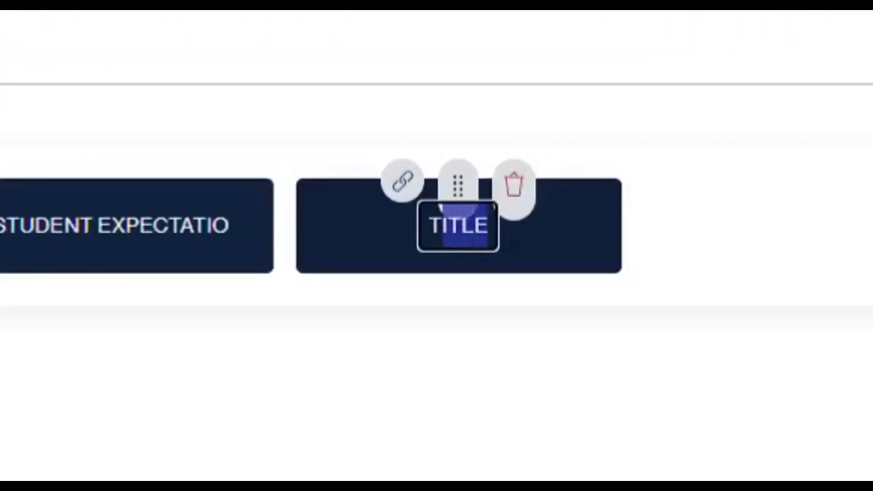
drag(440, 207, 428, 209)
text(LUNCH)
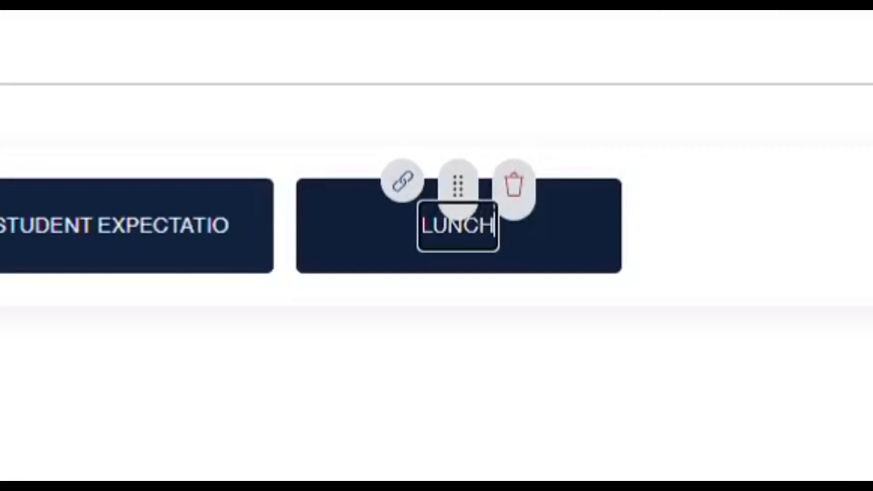
click(402, 181)
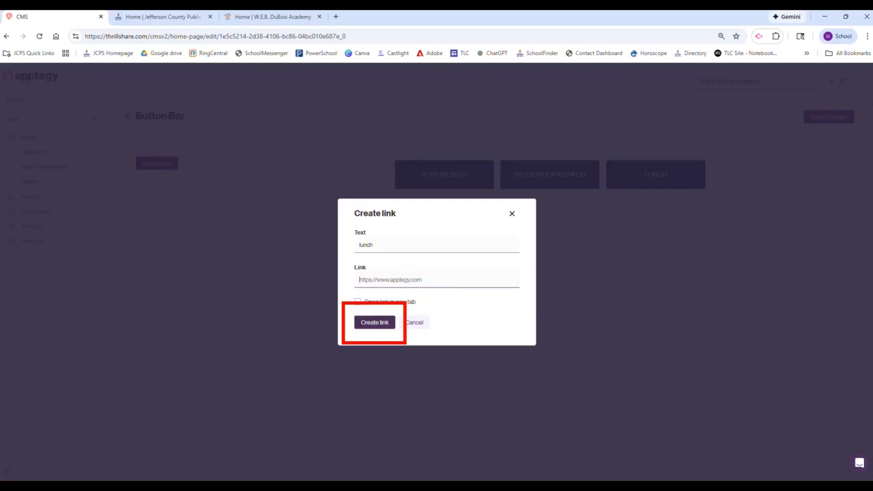
click(375, 323)
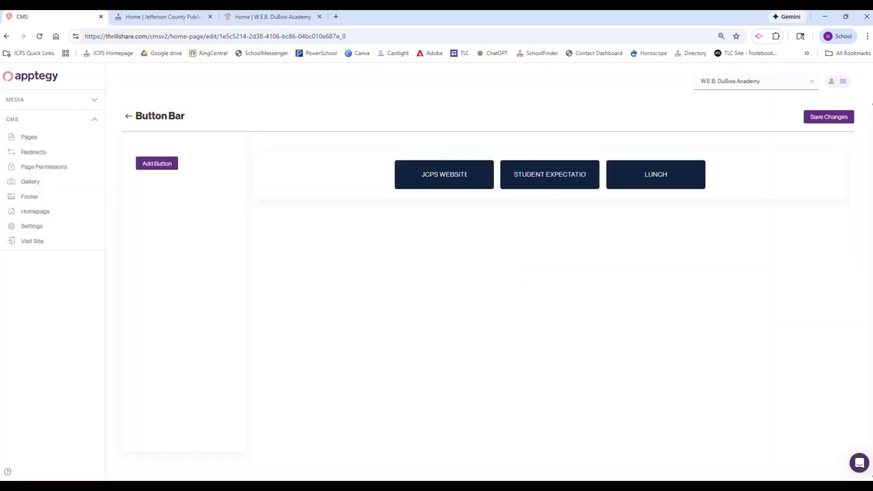
- Delete the LUNCH button from the button bar and confirm the deletion
mouse_move(656, 175)
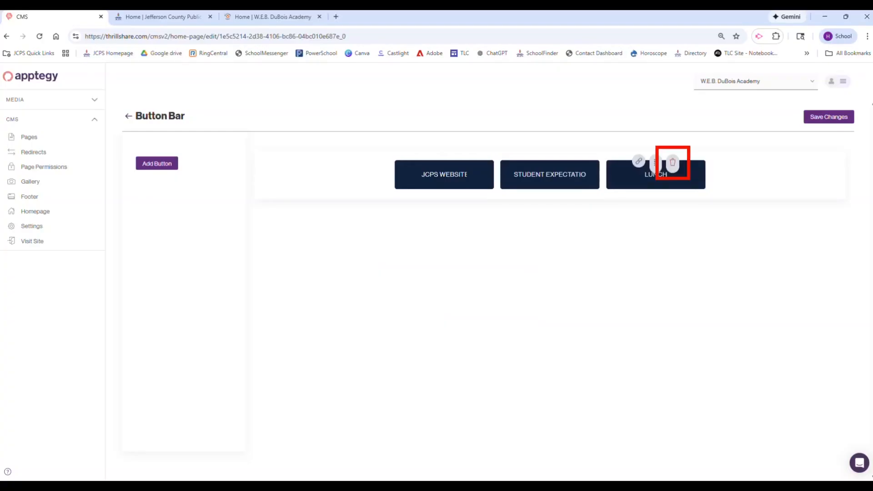
click(673, 162)
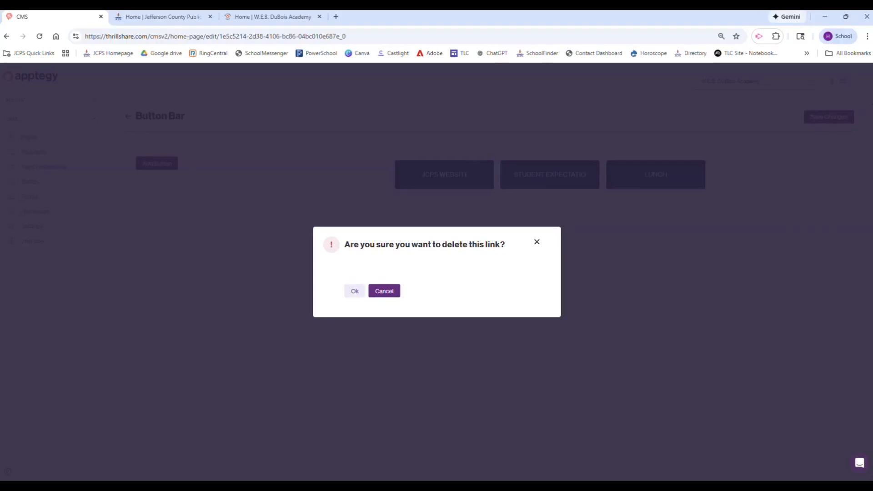
click(355, 291)
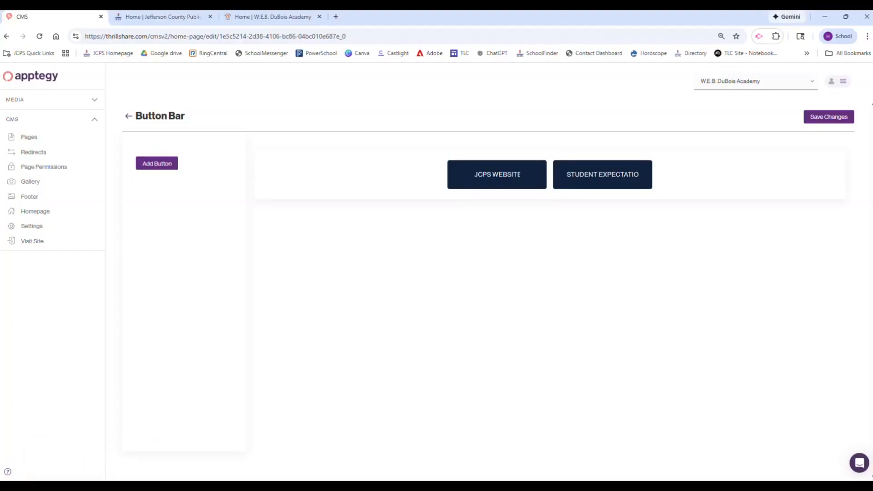
- Return to the homepage editor and look over the Events and Live Feed sections below the button bar
click(129, 115)
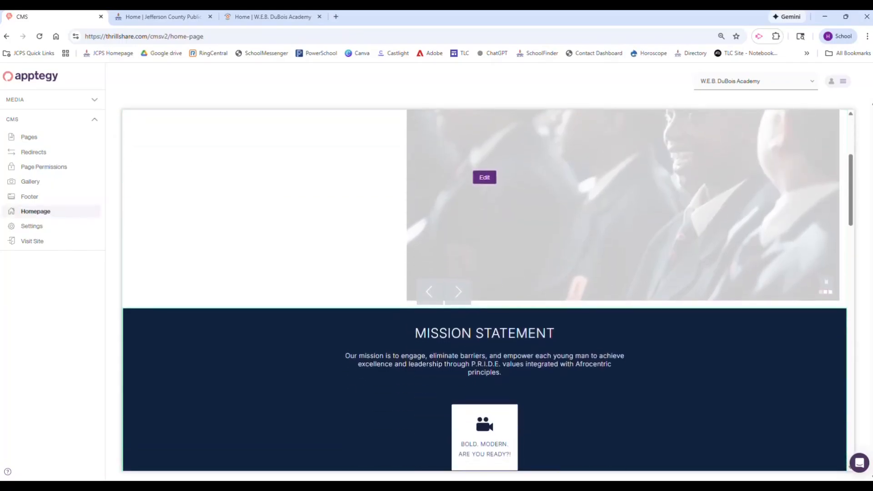
scroll(484, 291, down, 6)
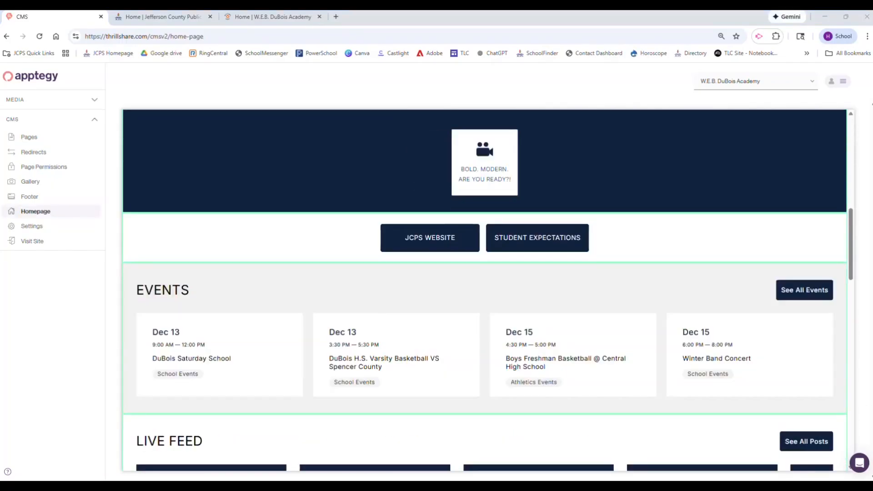
mouse_move(485, 339)
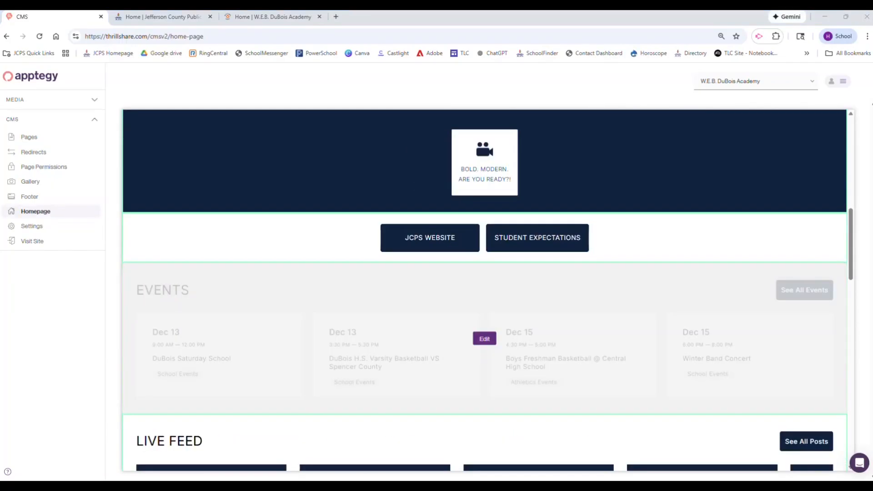
scroll(484, 291, down, 5)
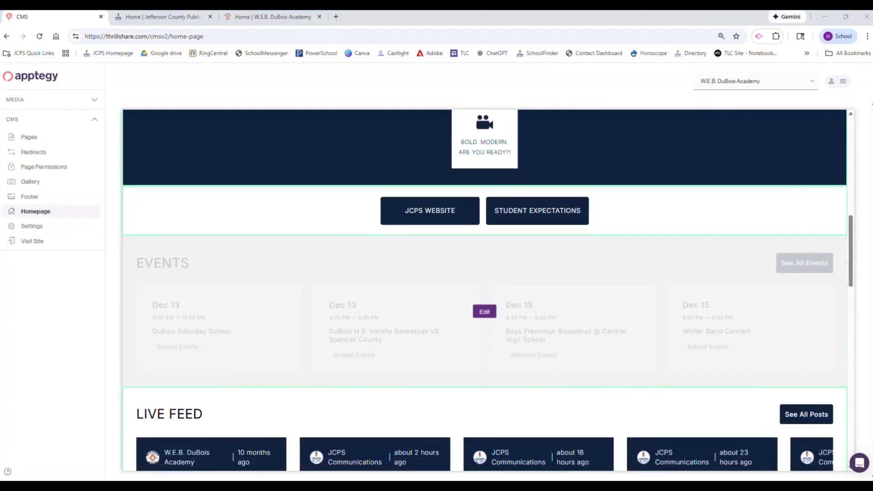
- Open the ONE PRIDE. ONE BROTHERHOOD. photo section below News for editing
scroll(484, 292, down, 4)
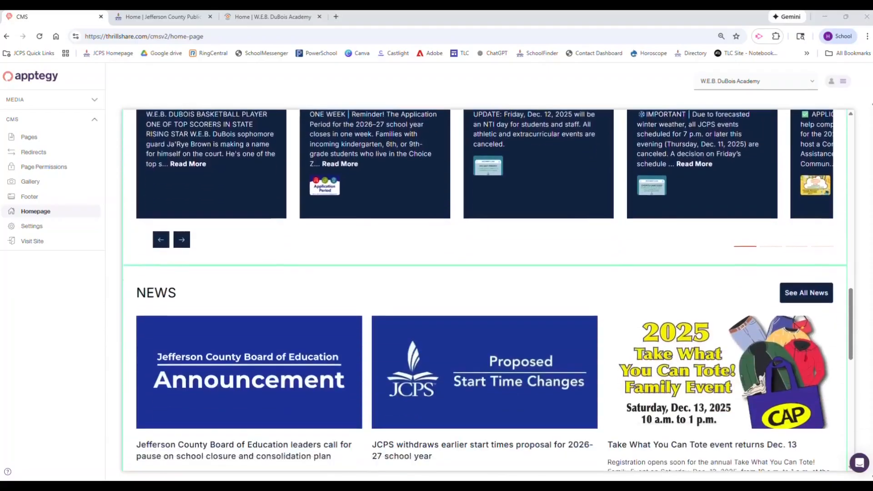
scroll(484, 291, down, 5)
scroll(484, 291, down, 2)
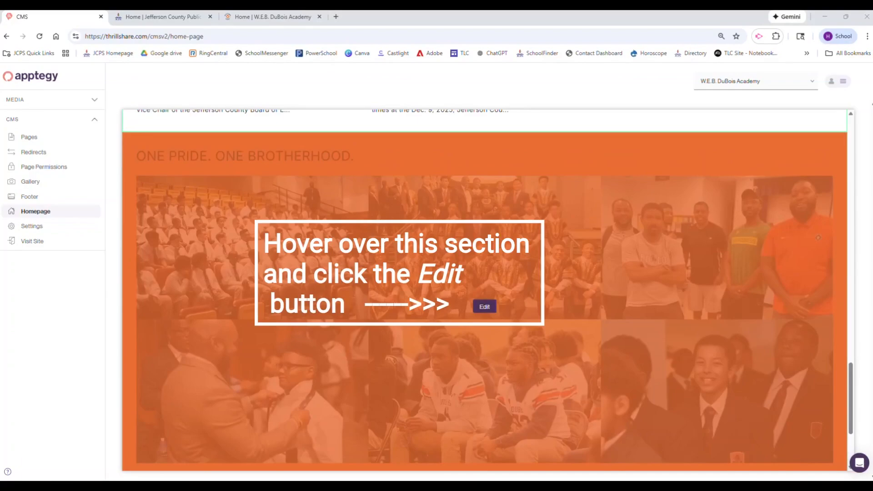
click(484, 306)
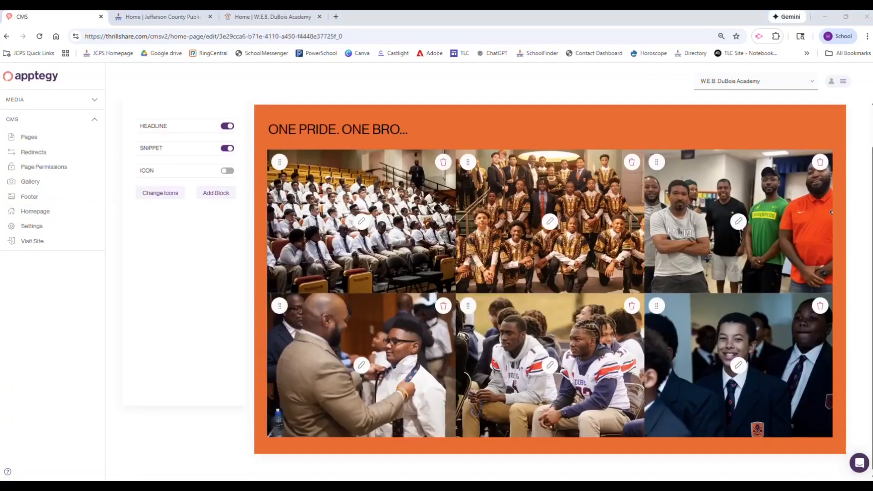
- Add a text block below the six photos and activate its headline and snippet text without changing them
scroll(485, 306, down, 1)
click(216, 193)
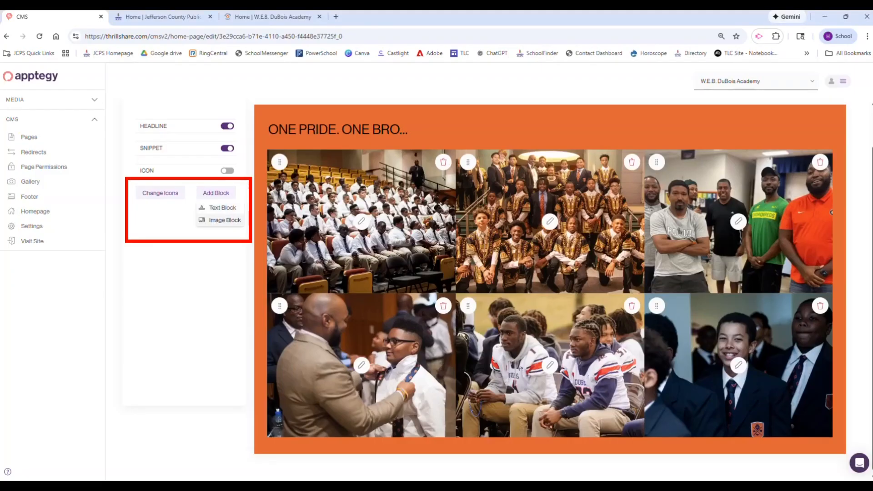
click(223, 208)
scroll(550, 291, down, 3)
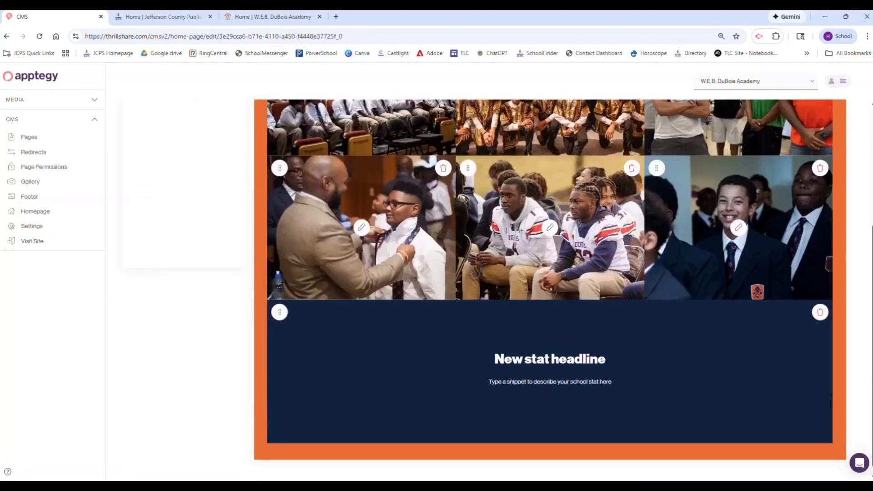
click(524, 359)
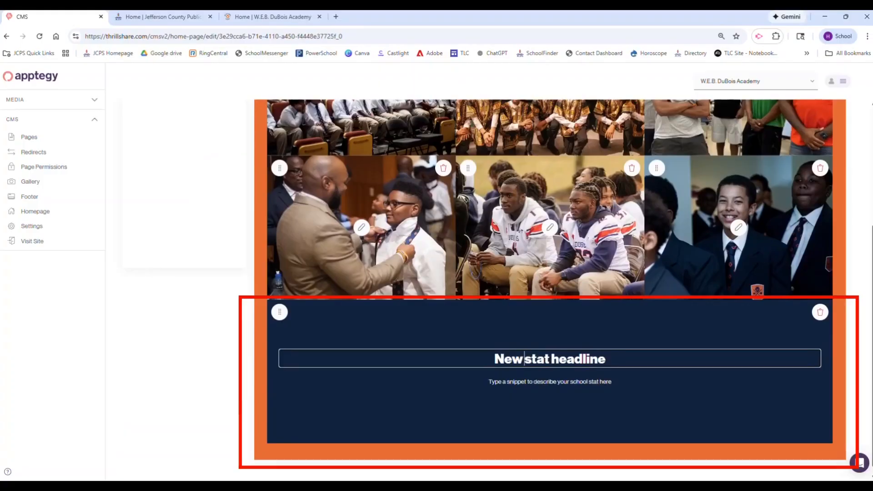
click(602, 382)
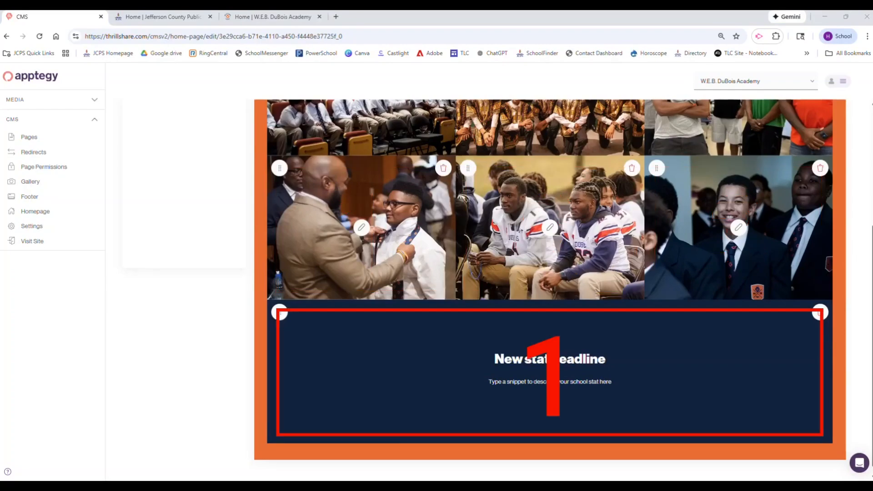
- Add a second text block and an image block to the bottom row of the photo section
scroll(550, 291, up, 1)
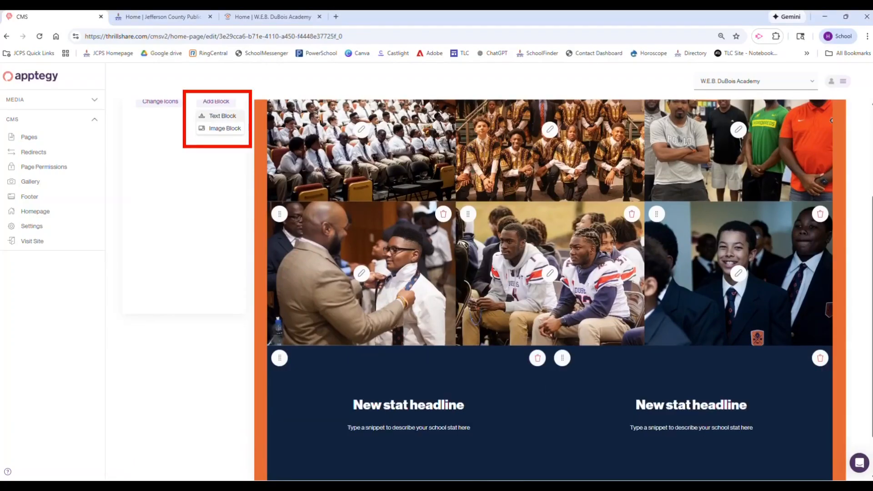
scroll(550, 291, down, 1)
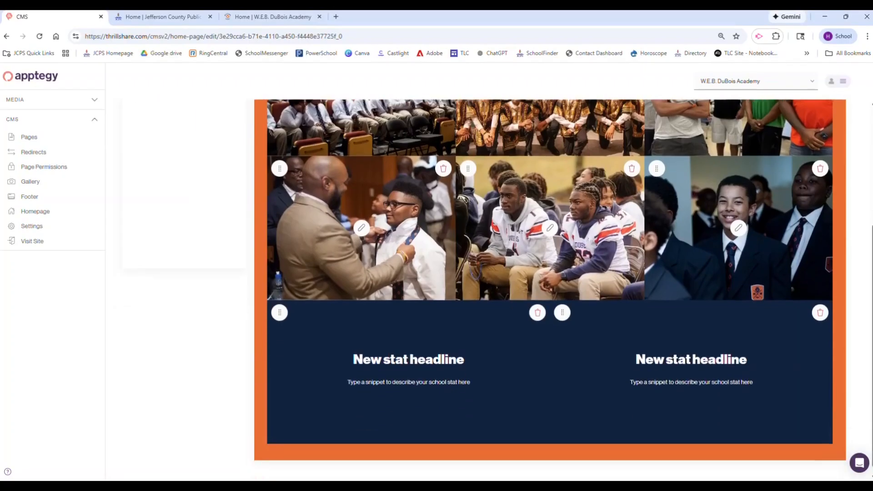
scroll(550, 291, up, 1)
click(225, 129)
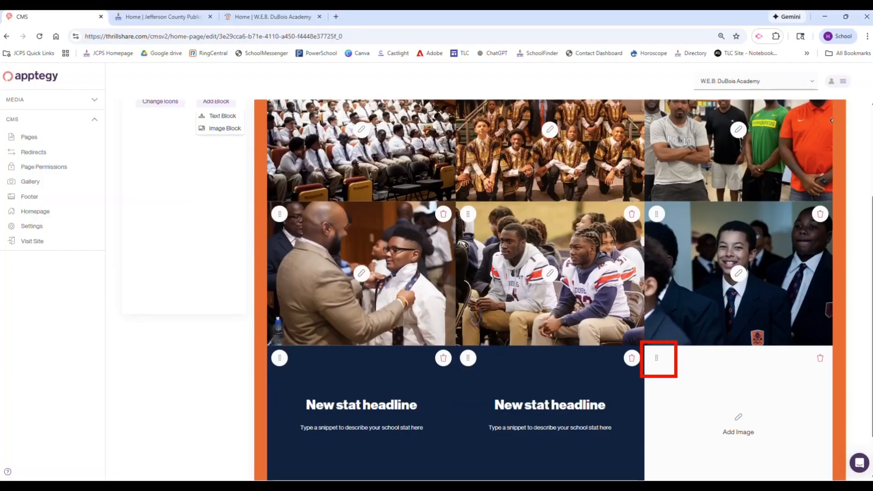
- Move the empty image block ahead of both text blocks so it comes first in the bottom row
drag(657, 358, 549, 366)
drag(468, 358, 362, 364)
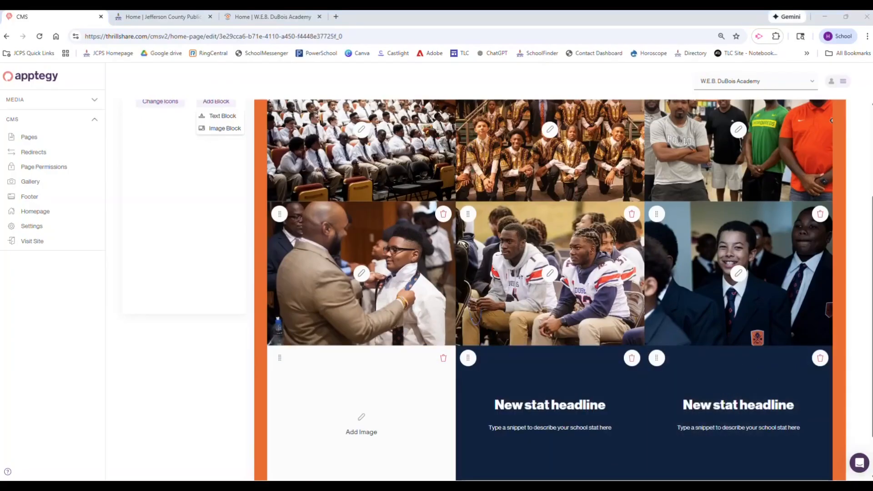
scroll(549, 291, up, 1)
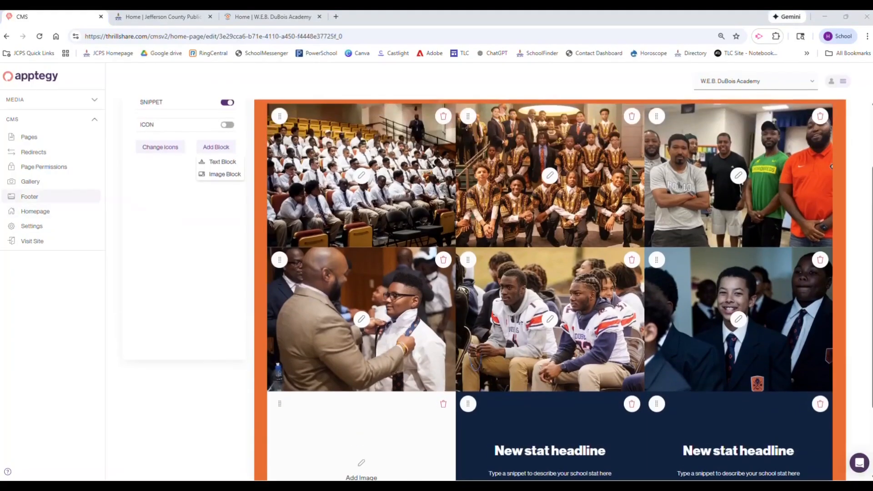
- Return to the homepage editor, discarding the unsaved block changes, and open the footer section for editing
click(35, 212)
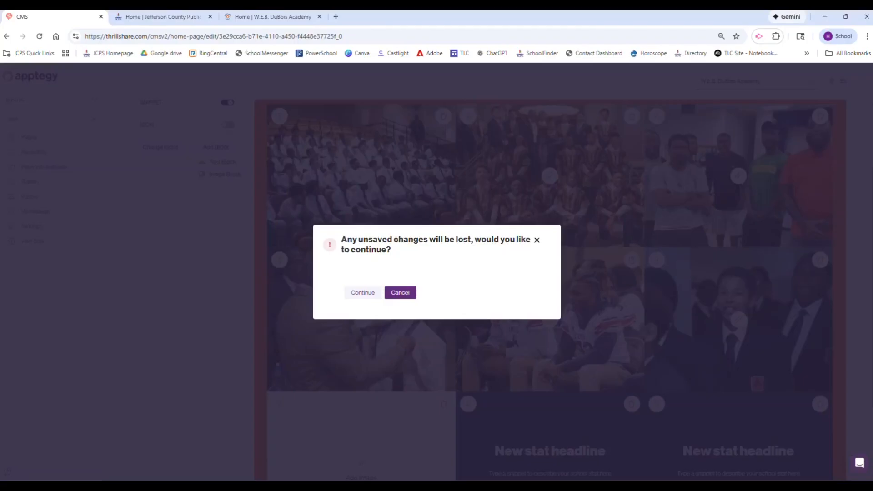
click(363, 293)
scroll(485, 291, down, 10)
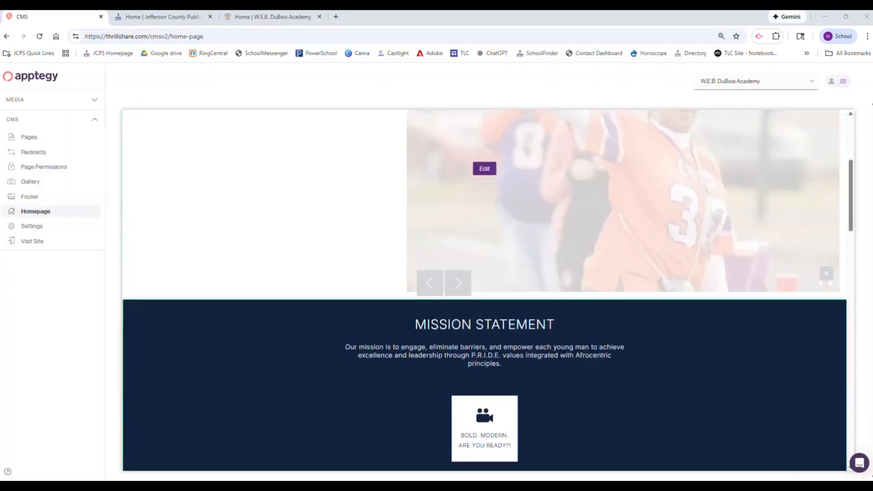
scroll(484, 291, down, 15)
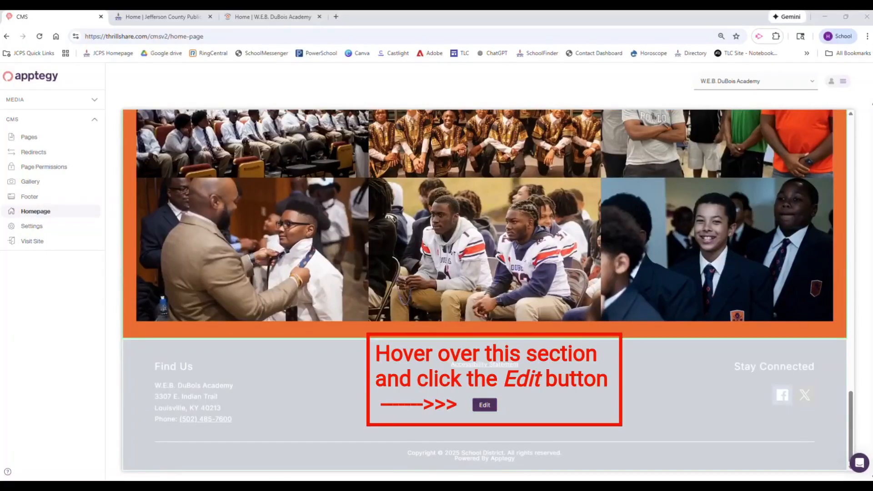
click(485, 405)
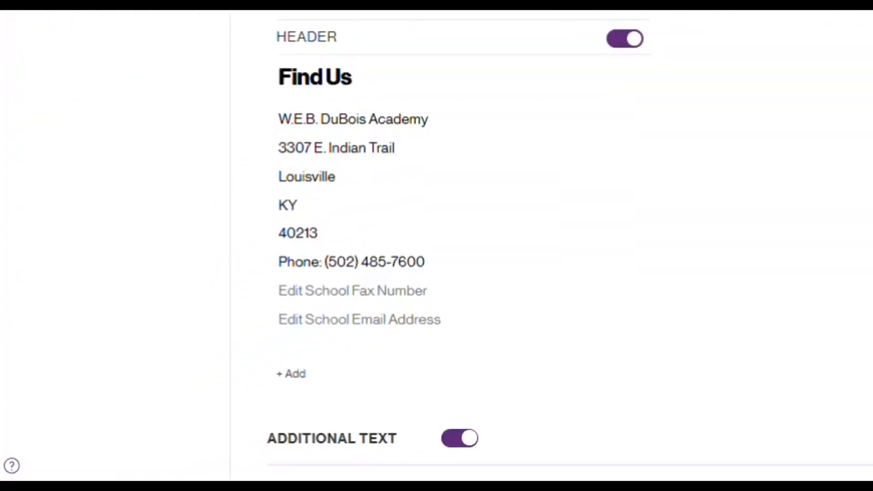
- Examine the footer's Find Us contact details, activating the phone and school fax number fields without changing them
click(425, 262)
drag(425, 262, 347, 262)
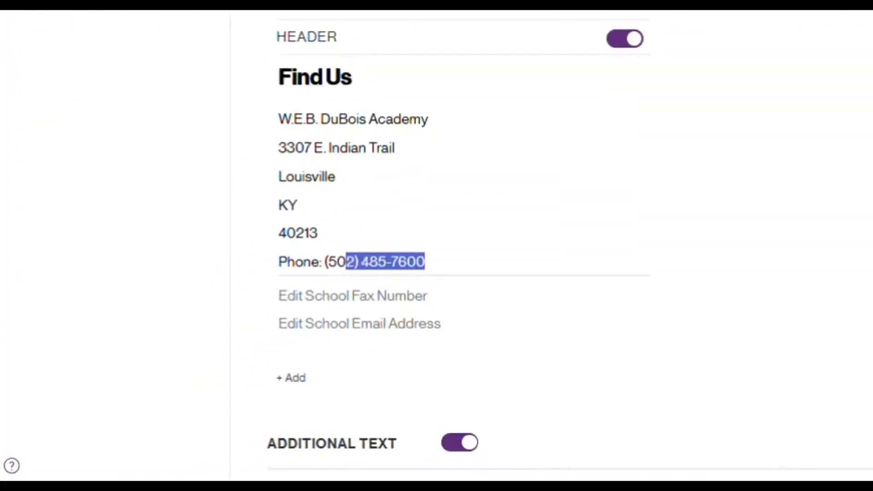
click(352, 295)
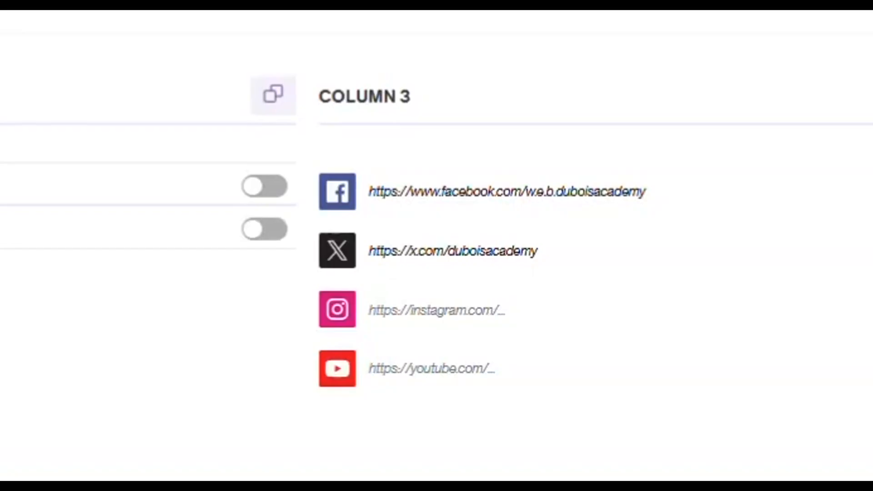
- Examine the footer's empty Instagram and YouTube link fields and the additional text area with its alignment options
click(436, 310)
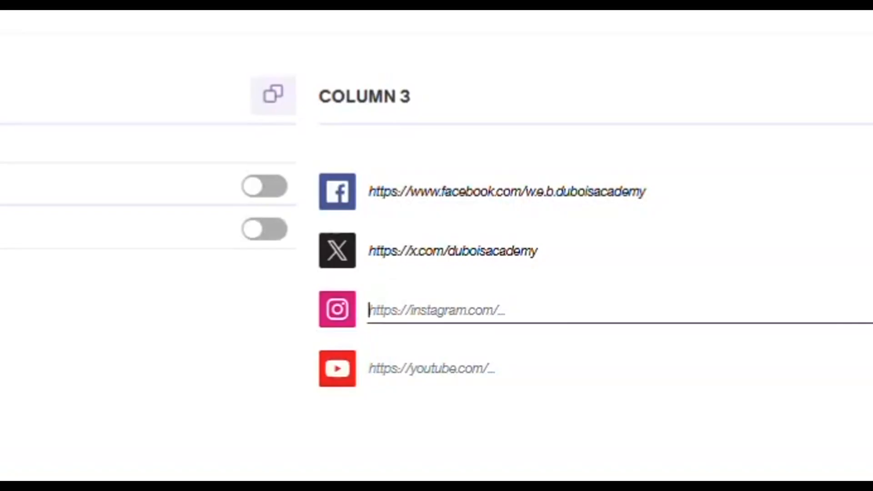
click(432, 369)
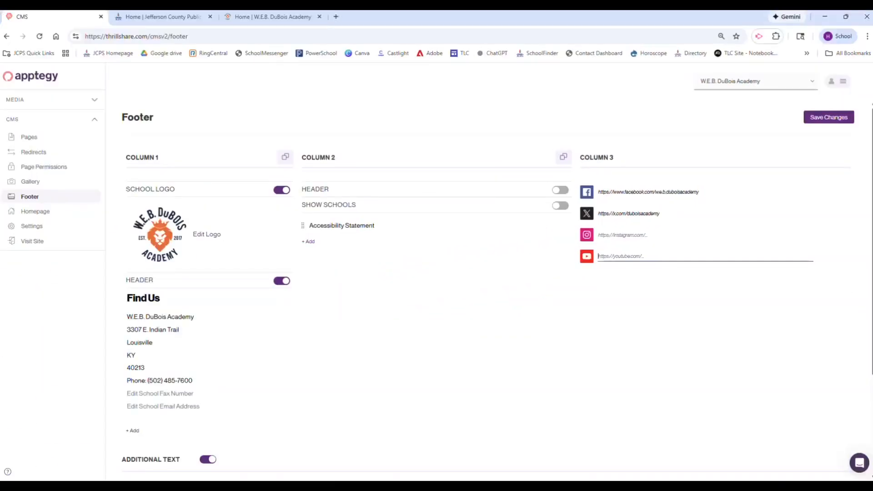
scroll(488, 273, down, 3)
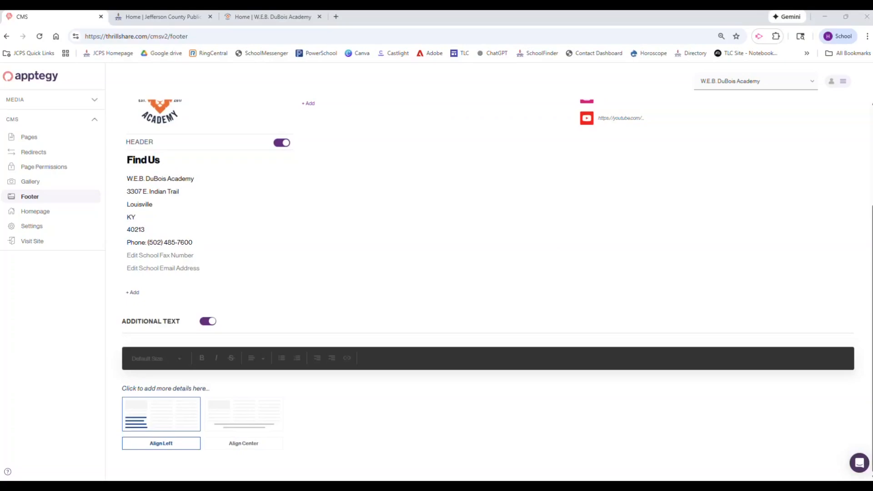
scroll(489, 273, up, 3)
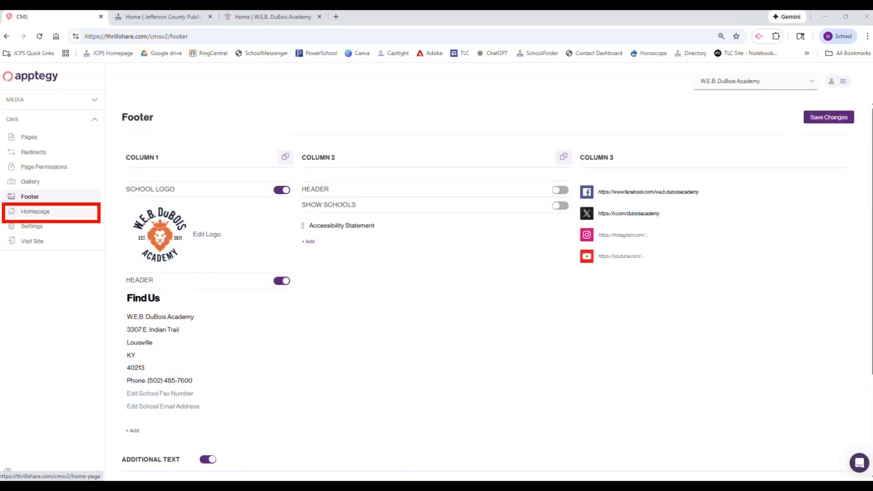
- Return to the homepage editor, look over its sections, and open the Apptegy welcome page with the support options
click(35, 211)
scroll(485, 291, down, 18)
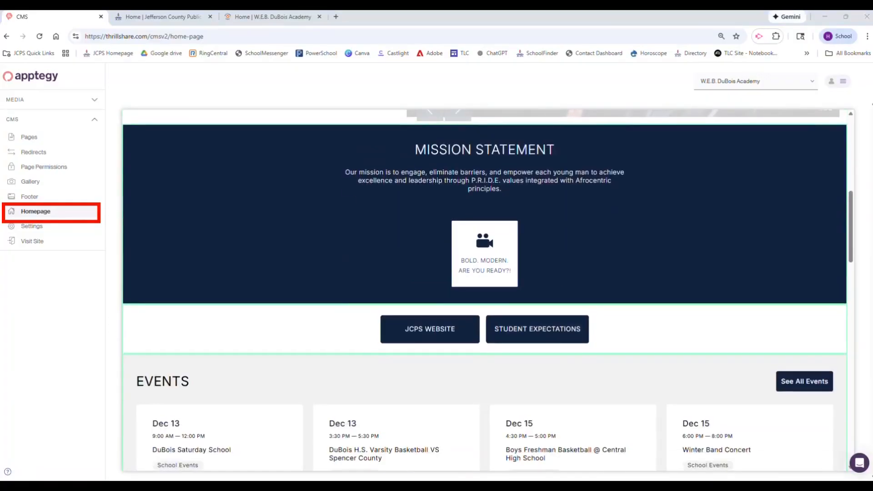
scroll(485, 291, down, 5)
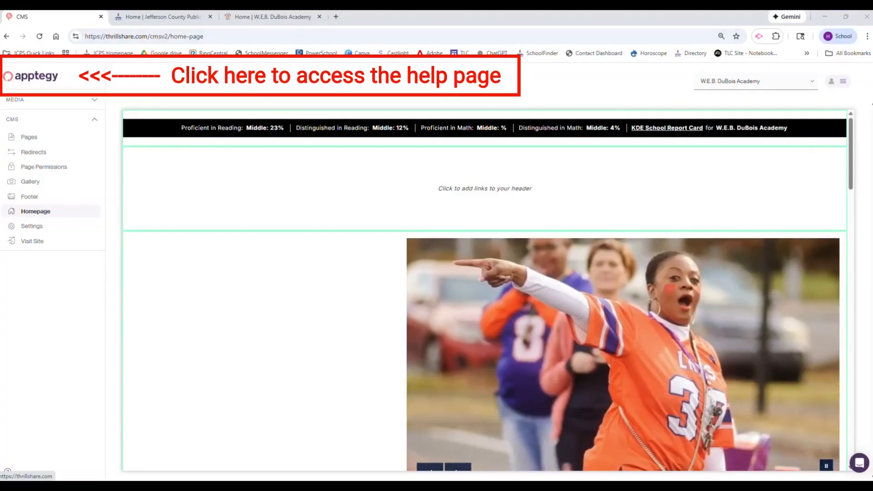
click(30, 76)
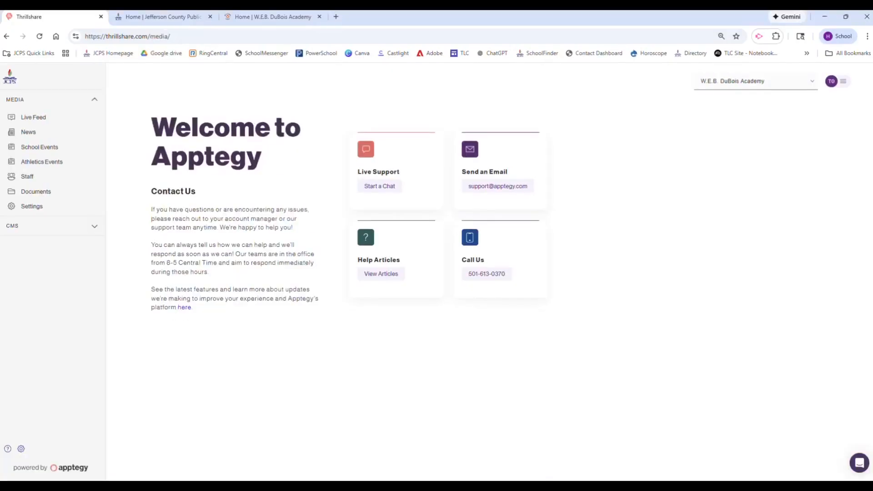